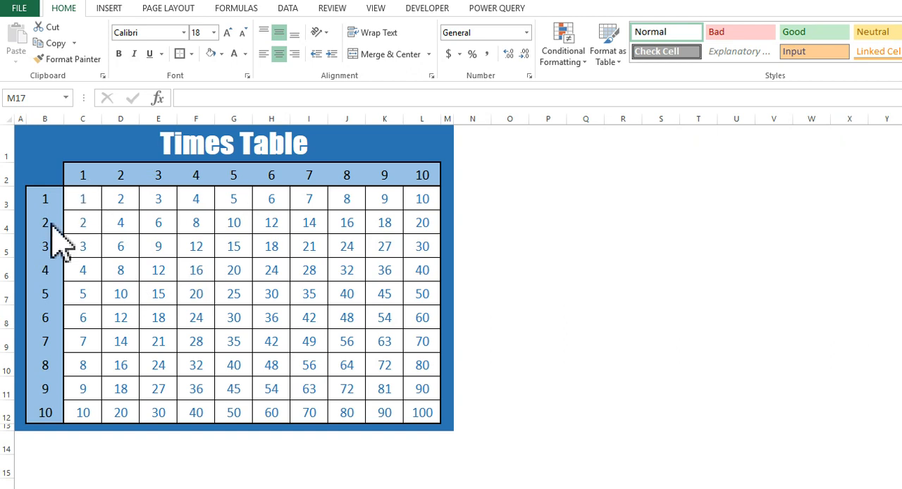
# Switch from the finished times table to the blank worksheet and enter 1 in cell C2.
pyautogui.click(82, 175)
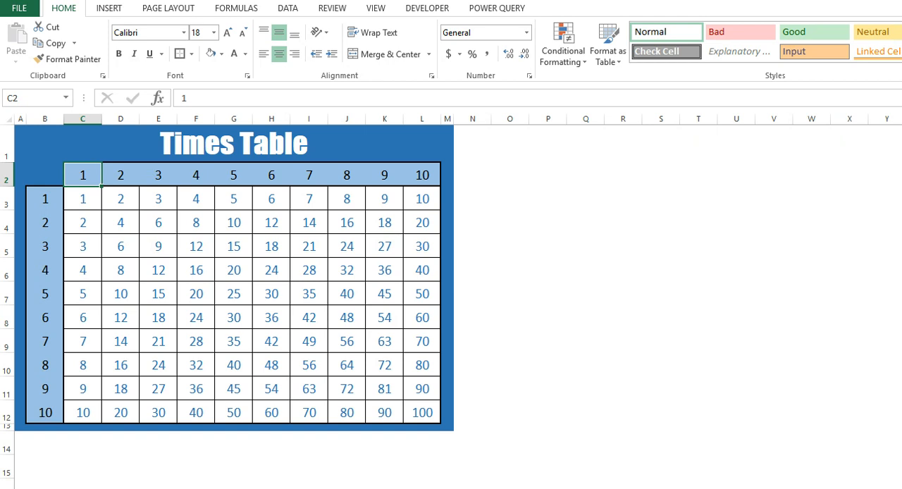
pyautogui.click(200, 488)
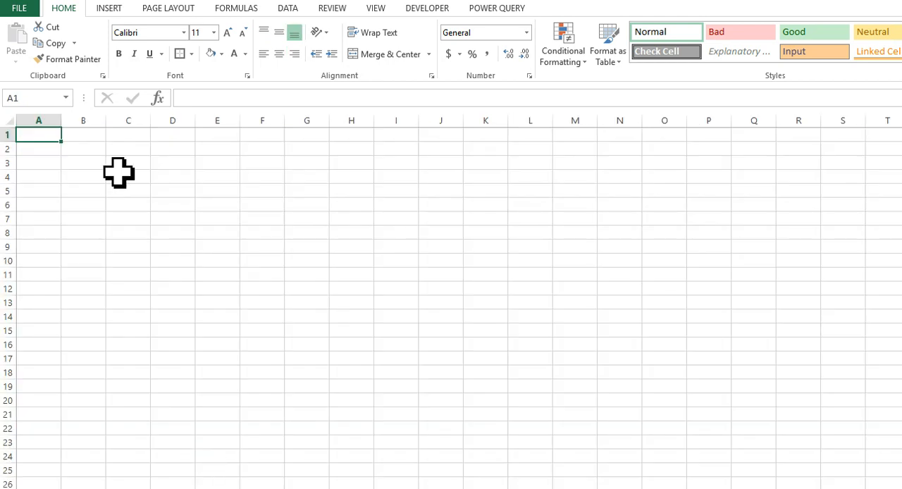
pyautogui.click(131, 152)
pyautogui.write('1')
pyautogui.press('Return')
# Fill C2 across to L2 as a series so the header row runs from 1 to 10.
pyautogui.click(135, 151)
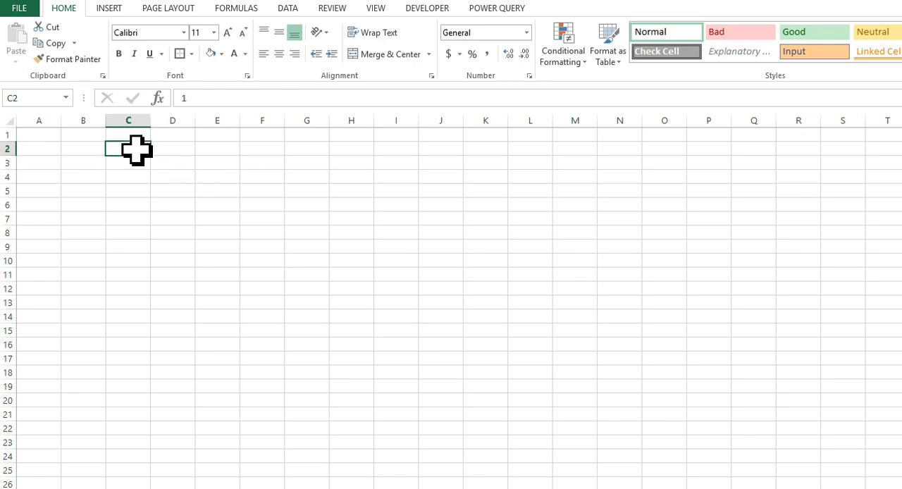
pyautogui.moveTo(152, 161); pyautogui.dragTo(547, 163)
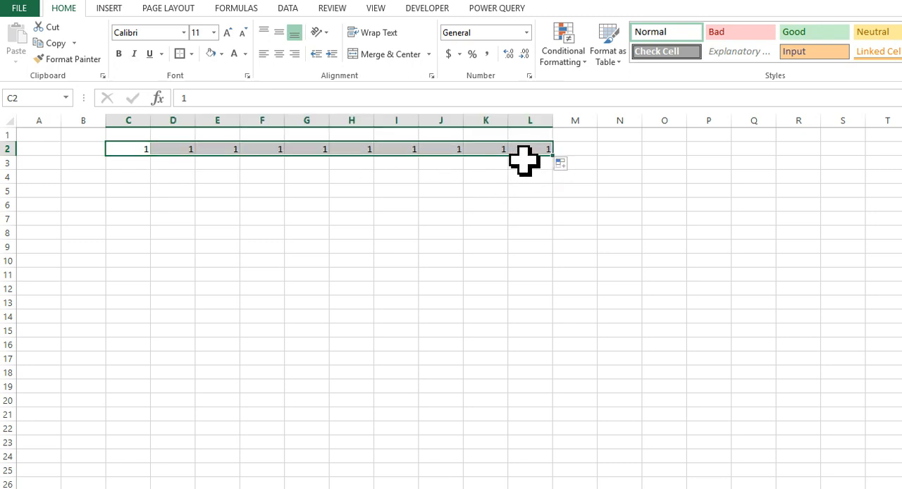
pyautogui.click(564, 167)
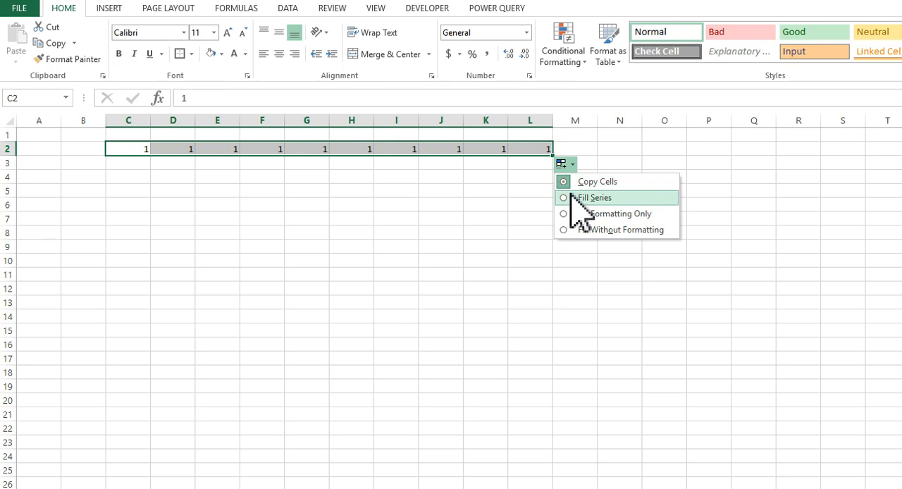
pyautogui.click(572, 197)
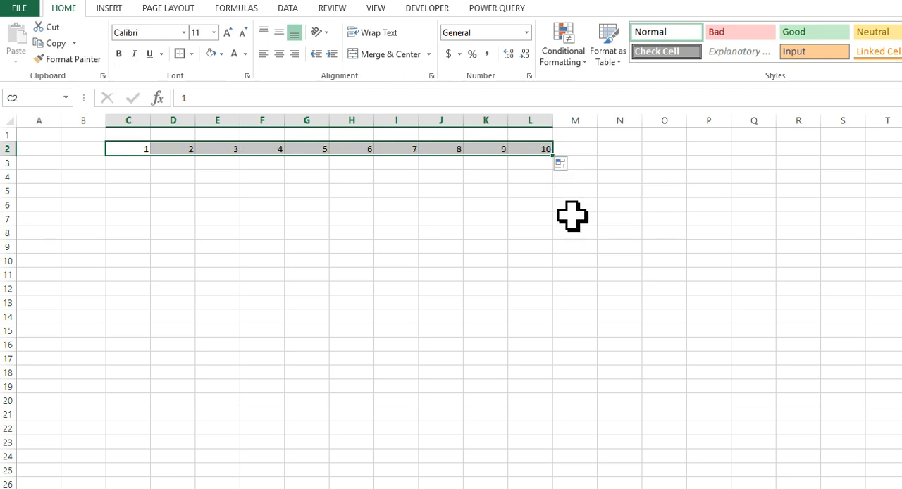
pyautogui.click(569, 215)
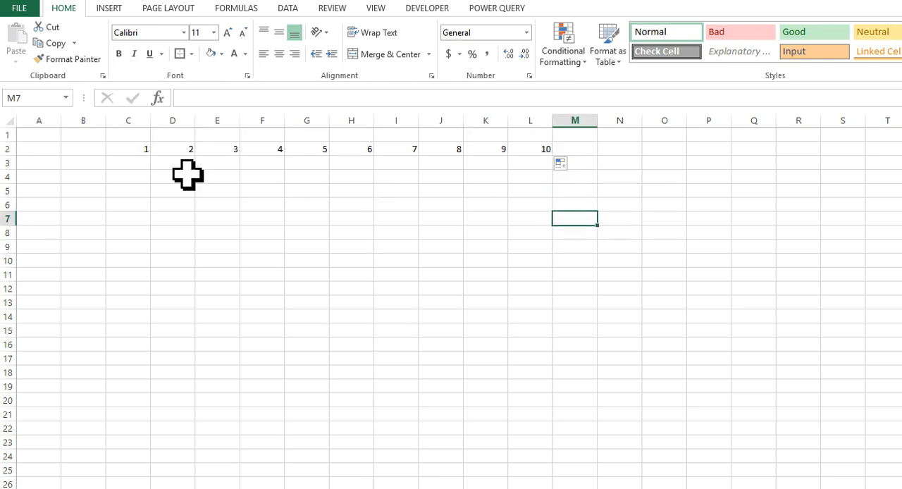
# Copy the header numbers in C2:L2 and paste them transposed down column B, starting at B3.
pyautogui.click(148, 152)
pyautogui.moveTo(156, 153); pyautogui.dragTo(530, 152)
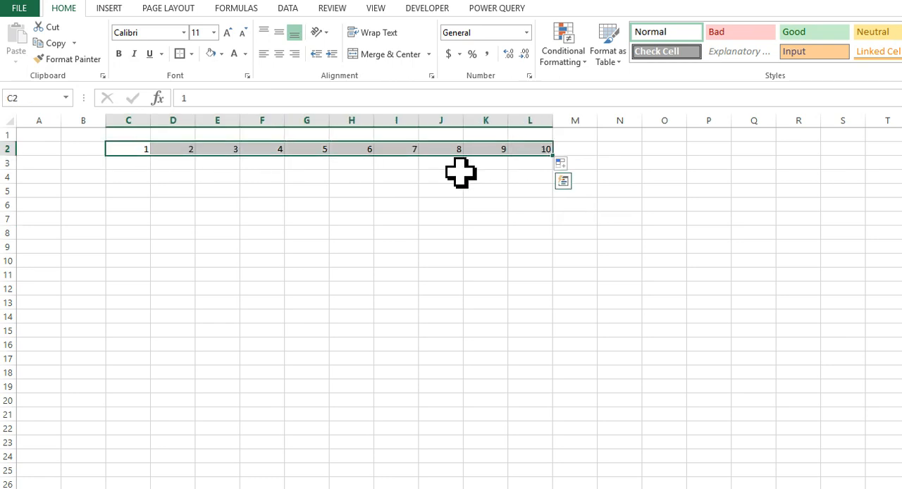
pyautogui.hotkey('ctrl', 'c')
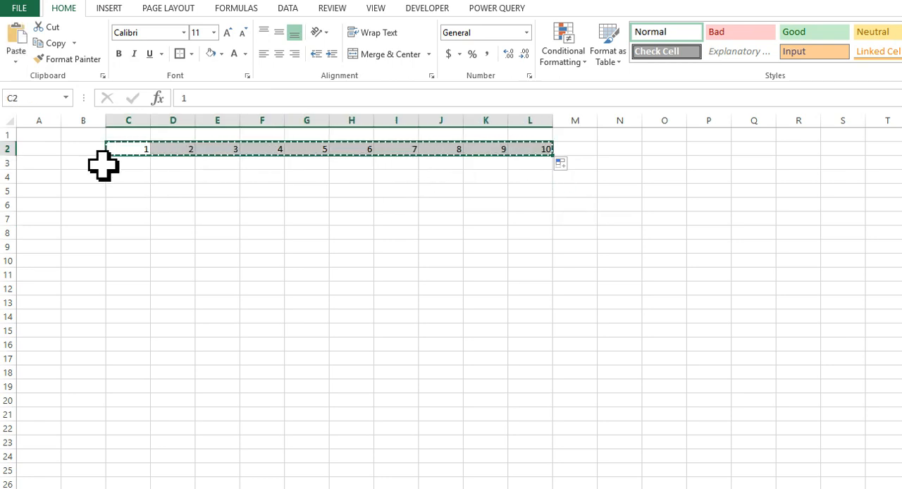
pyautogui.click(80, 161)
pyautogui.rightClick(80, 162)
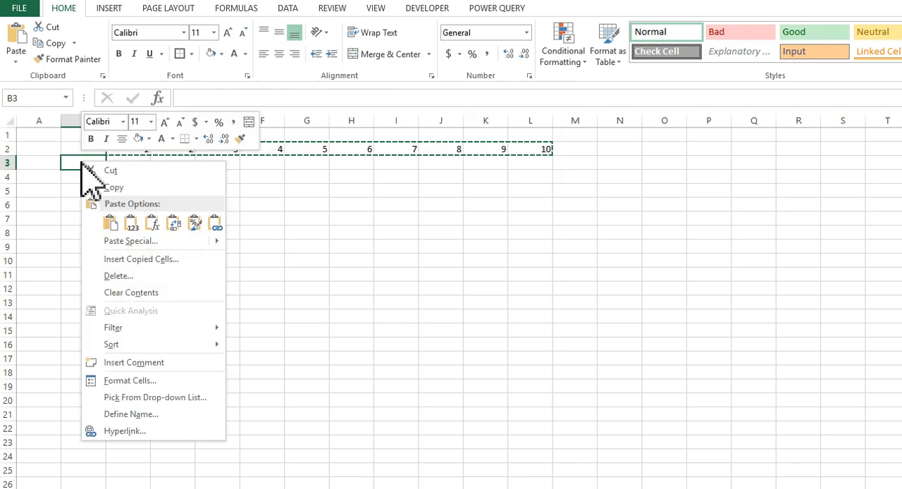
pyautogui.moveTo(102, 240)
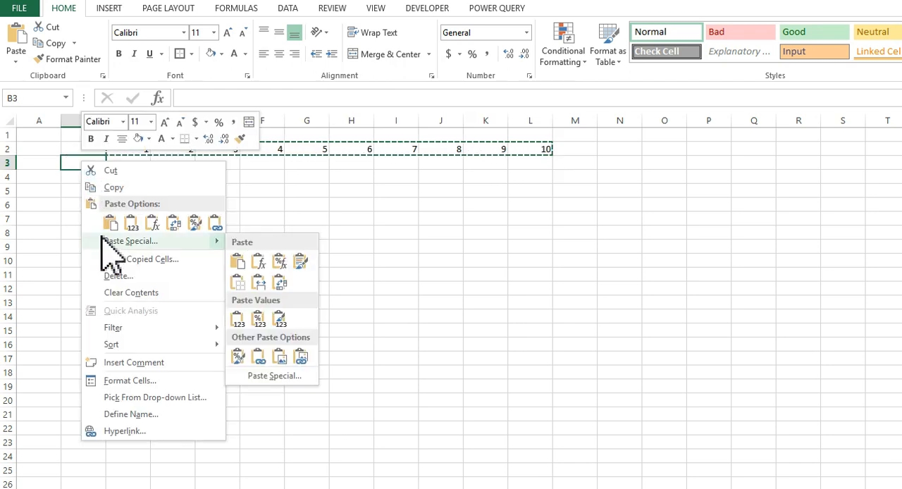
pyautogui.click(109, 224)
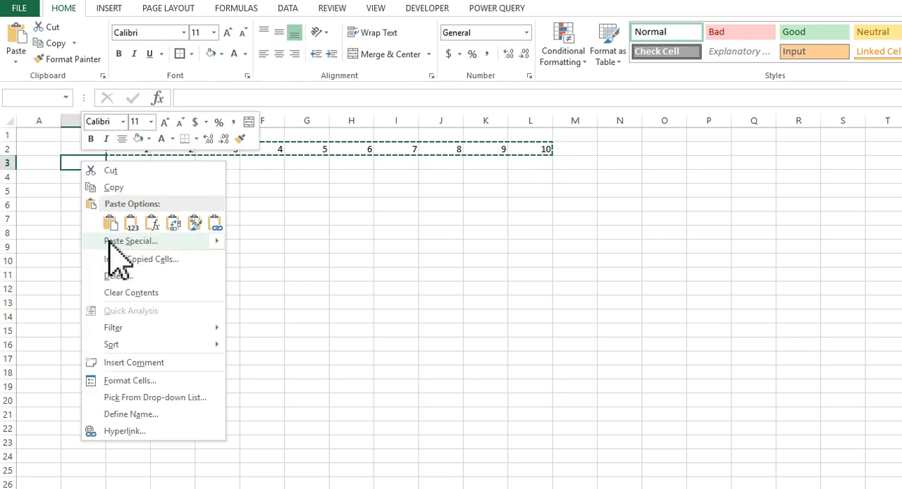
pyautogui.moveTo(109, 240)
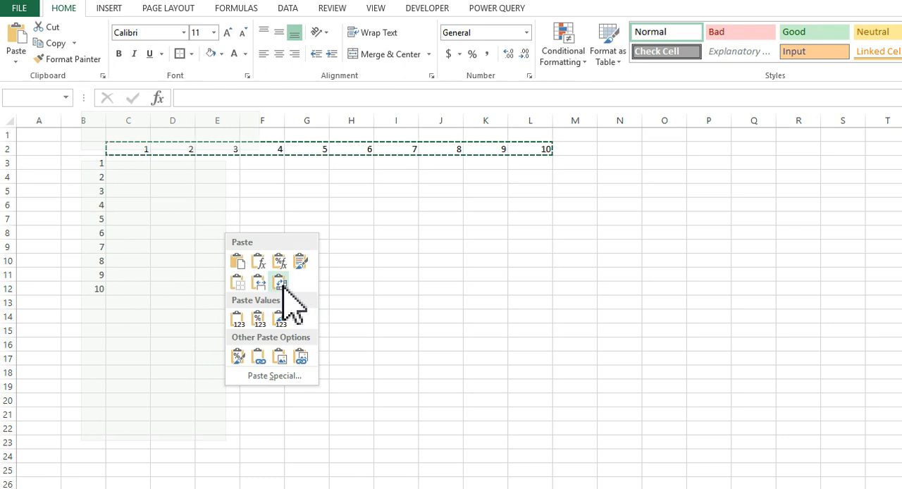
pyautogui.click(281, 284)
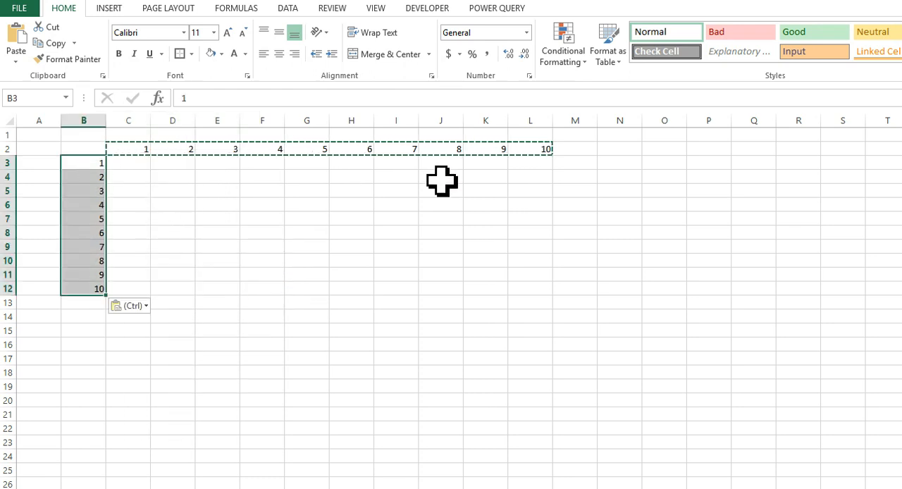
pyautogui.click(134, 285)
pyautogui.click(185, 286)
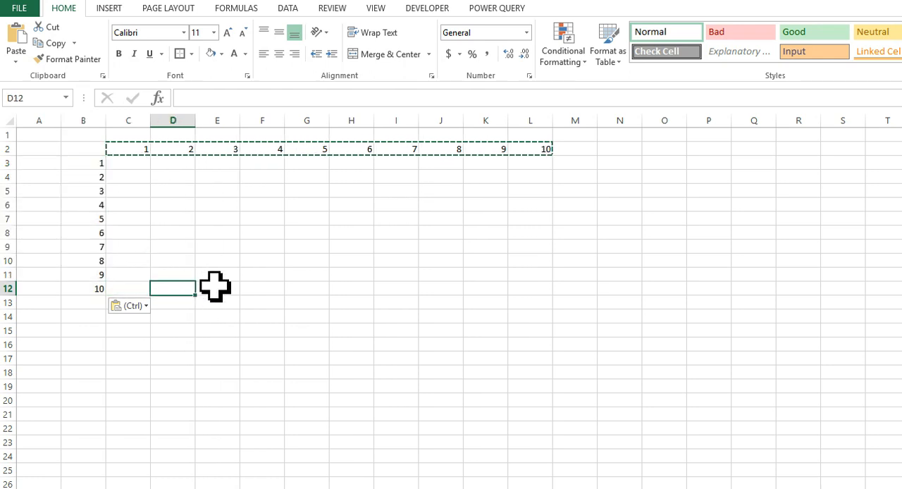
pyautogui.click(216, 301)
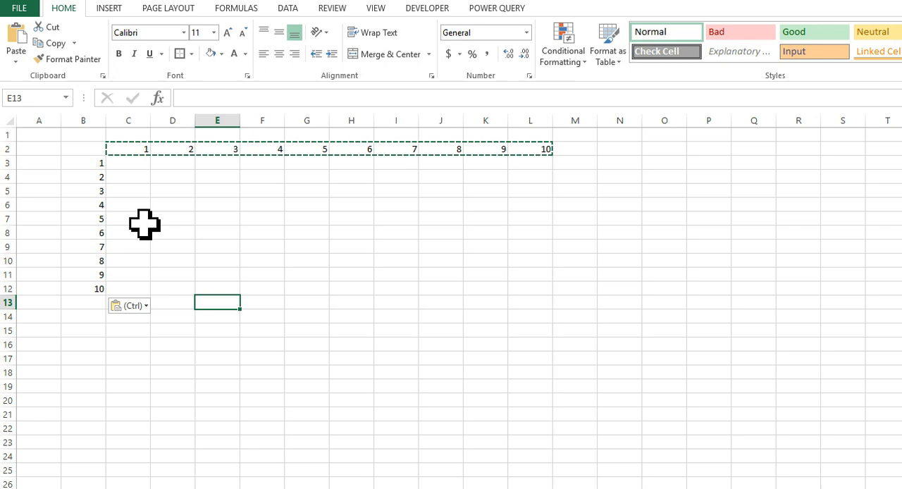
# Enter the formula =C2*B3 in cell C3 to multiply the first column header by the first row header.
pyautogui.click(123, 167)
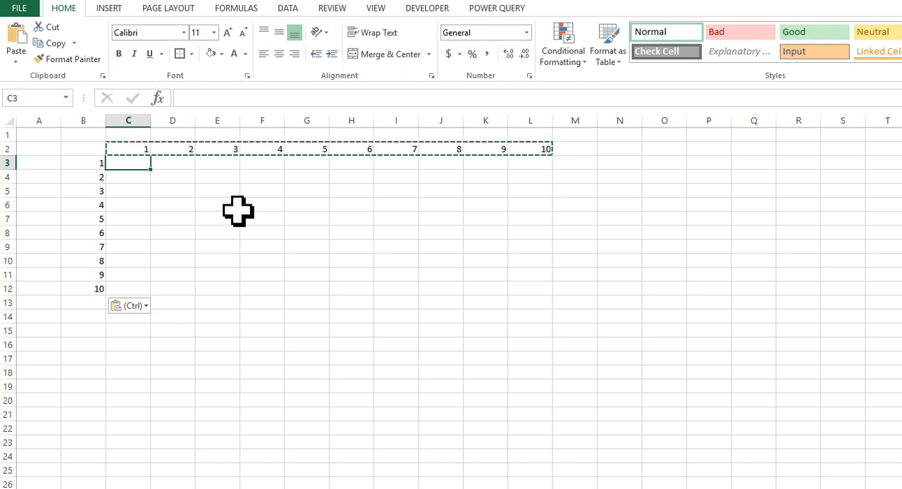
pyautogui.write('=')
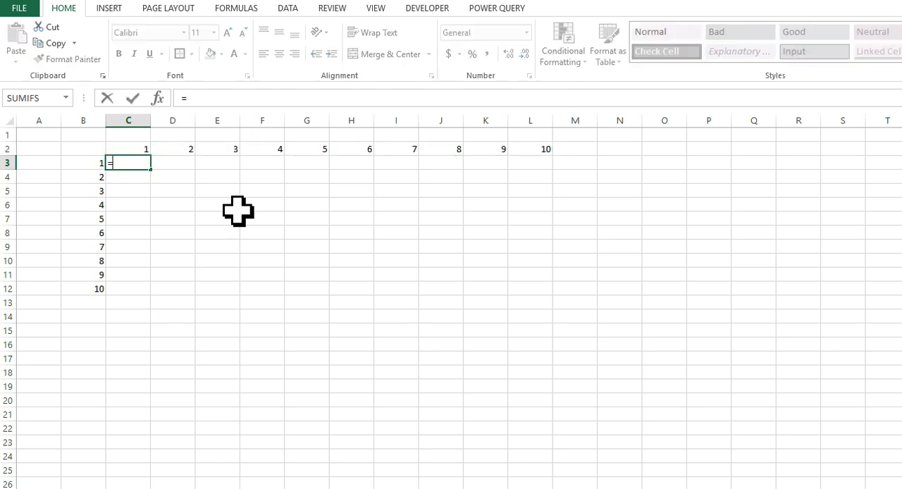
pyautogui.click(133, 150)
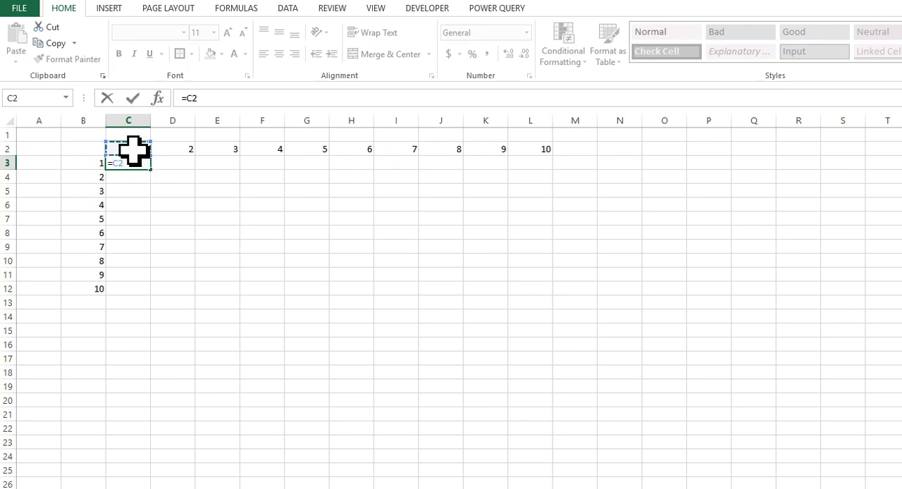
pyautogui.write('*')
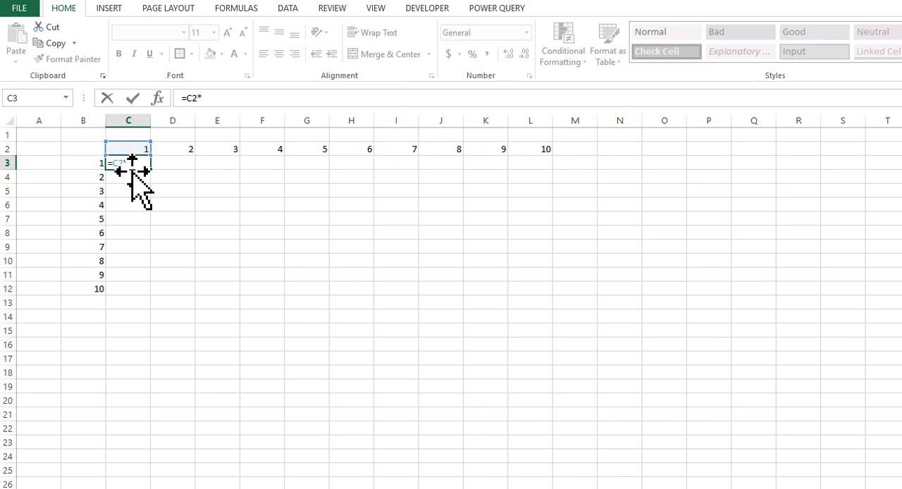
pyautogui.click(90, 168)
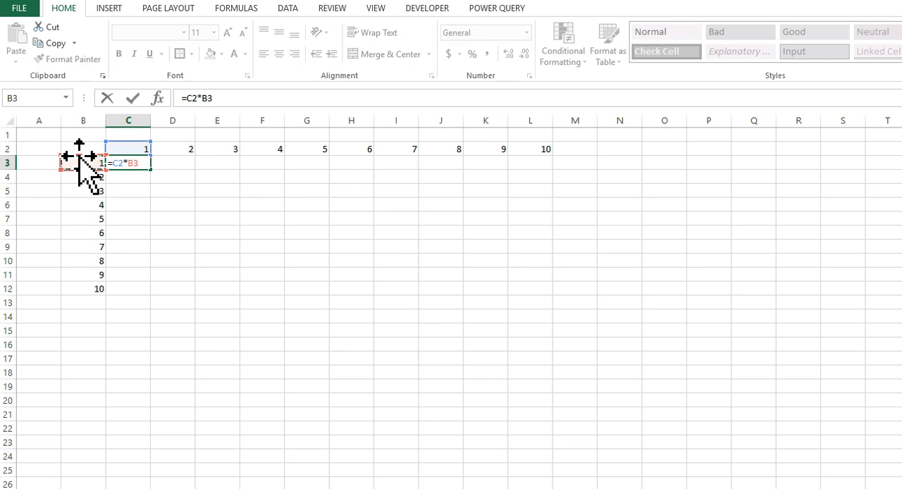
pyautogui.press('Return')
# Fill the C3 formula down to C12 and across to column L, covering the whole grid C3:L12.
pyautogui.click(129, 165)
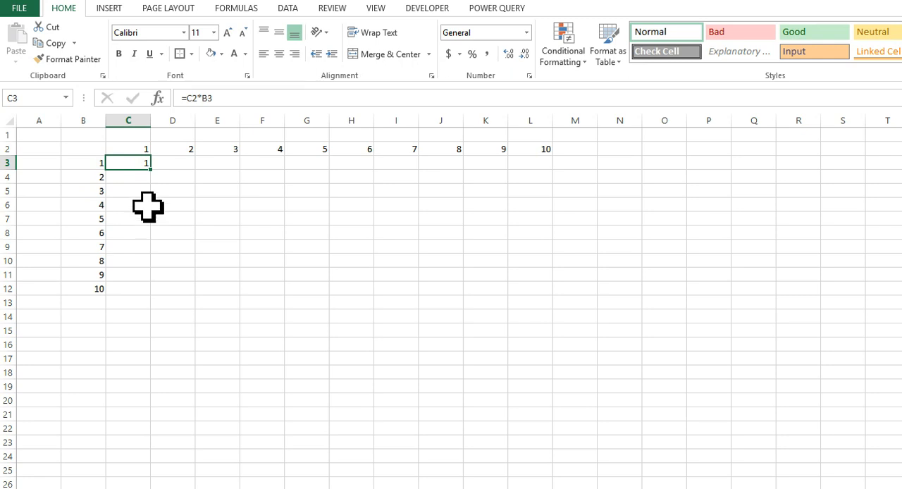
pyautogui.moveTo(151, 170); pyautogui.dragTo(150, 300)
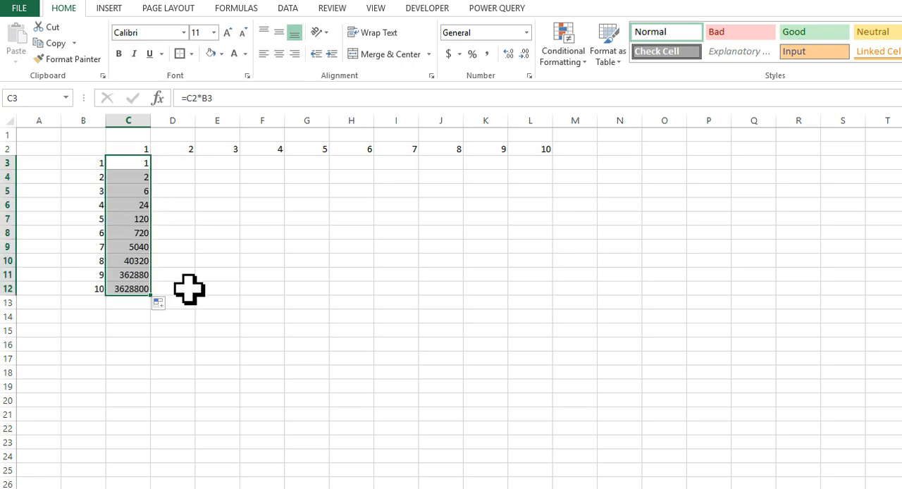
pyautogui.click(185, 343)
pyautogui.click(128, 291)
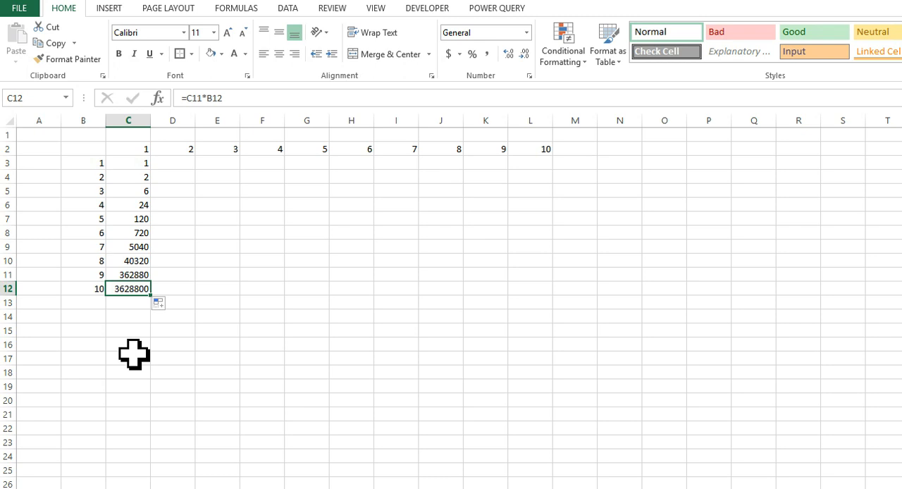
pyautogui.moveTo(133, 165); pyautogui.dragTo(551, 293)
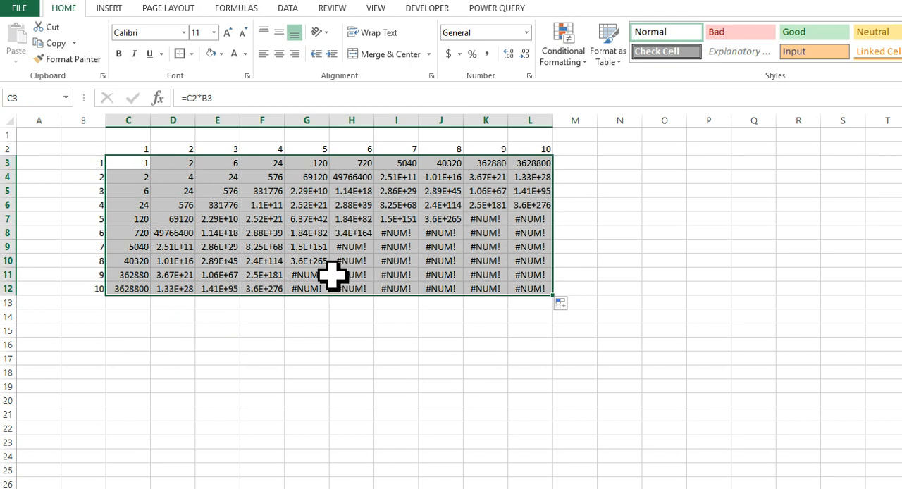
pyautogui.click(272, 319)
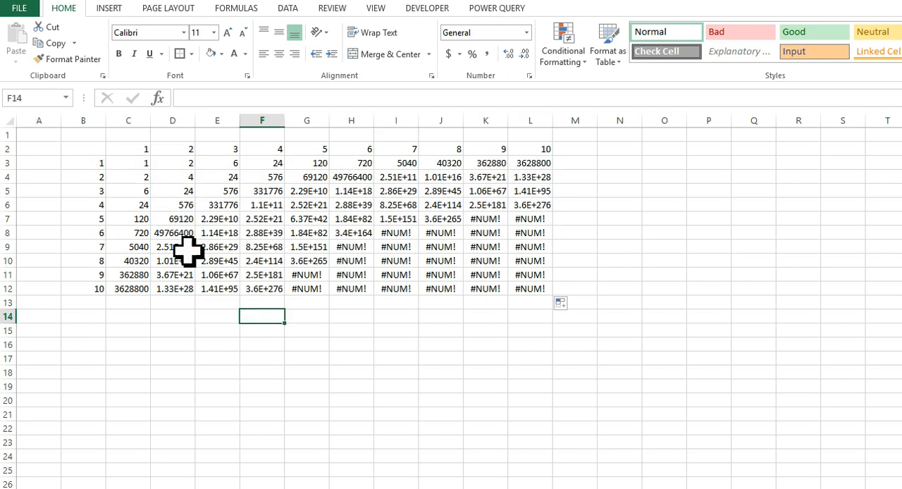
# Inspect the formulas in C3, K3 and K12 to compare which cells they reference.
pyautogui.click(129, 162)
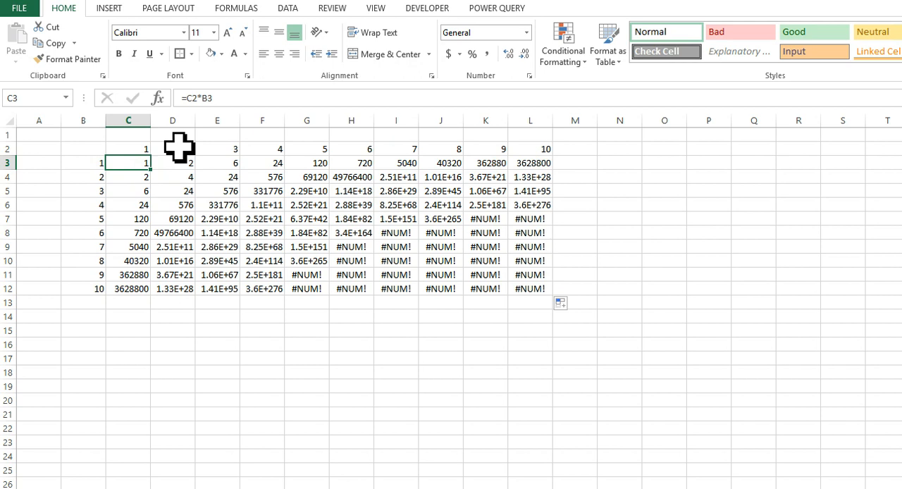
pyautogui.click(361, 152)
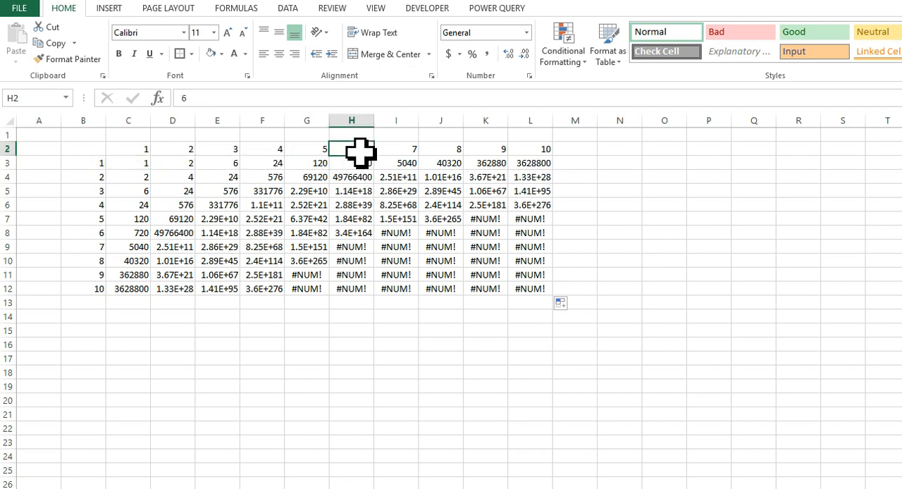
pyautogui.click(486, 166)
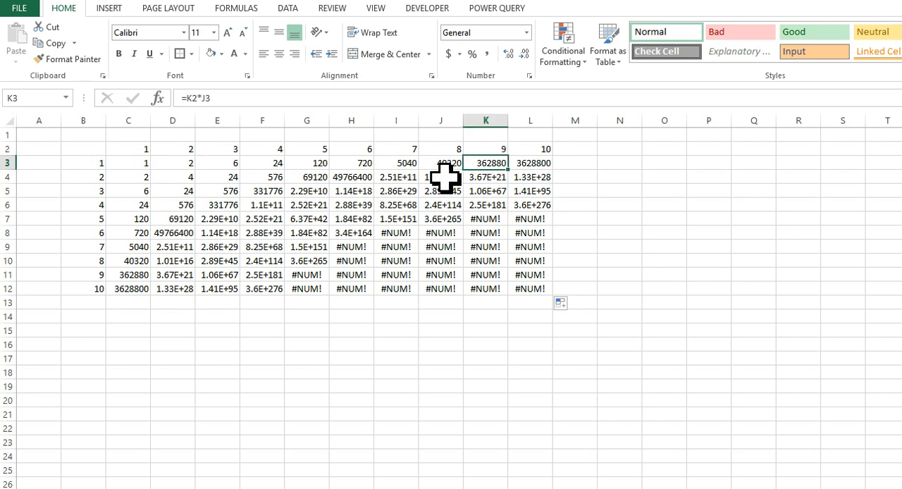
pyautogui.click(488, 287)
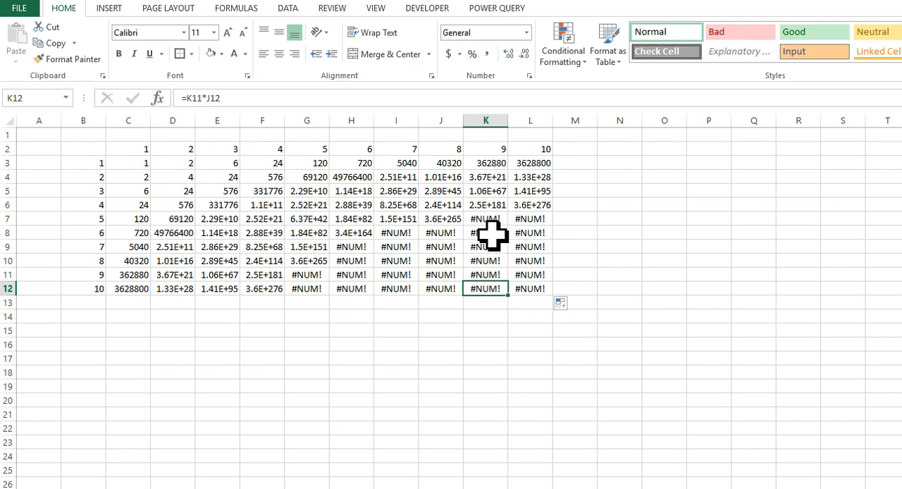
# Edit the formula in C3 to lock only the row of its first reference, making it C$2.
pyautogui.click(133, 166)
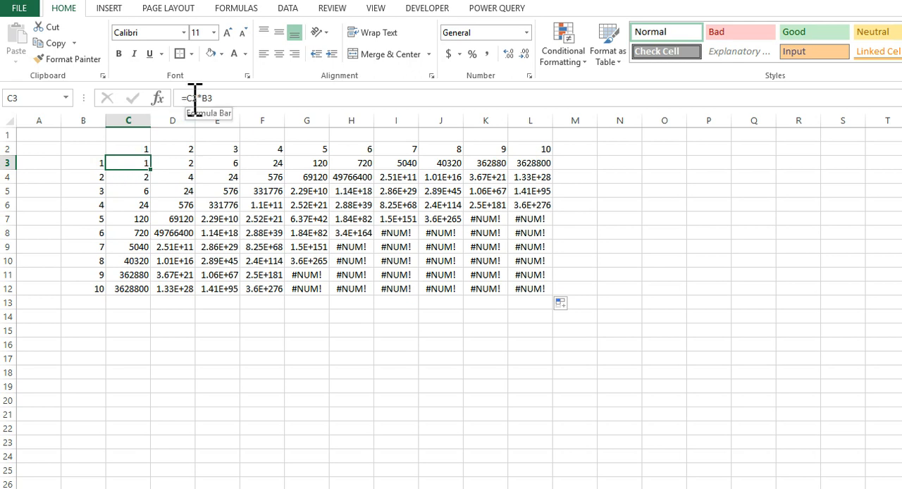
pyautogui.doubleClick(143, 164)
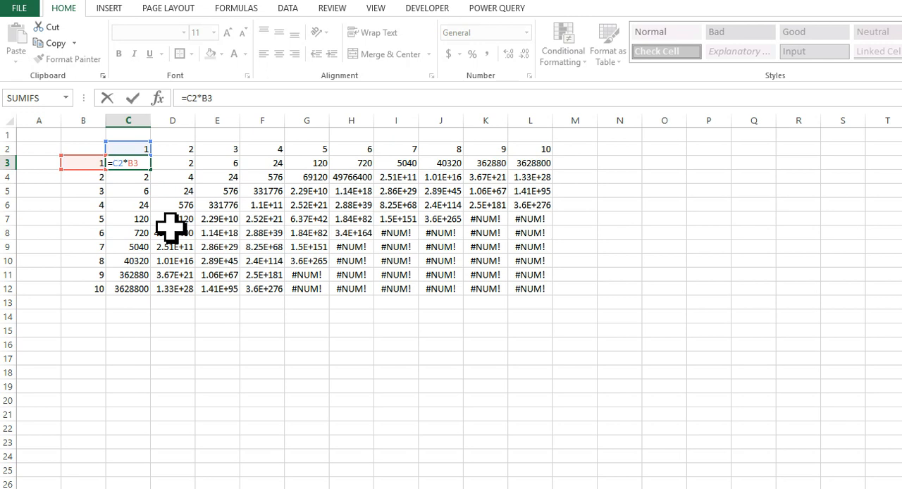
pyautogui.press('F4')
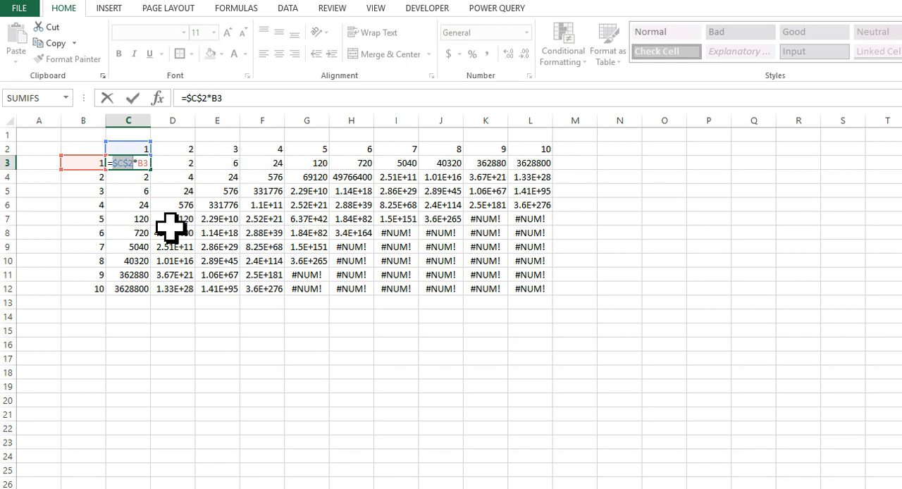
pyautogui.press('F4')
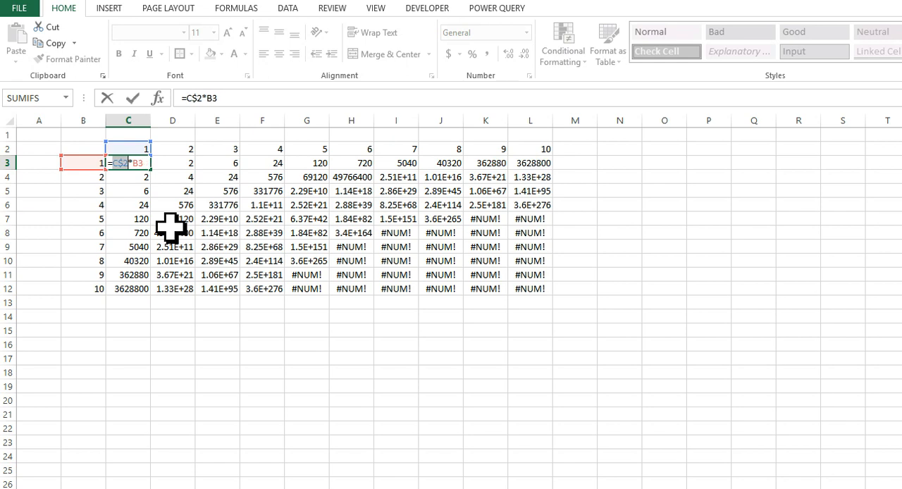
pyautogui.press('F4')
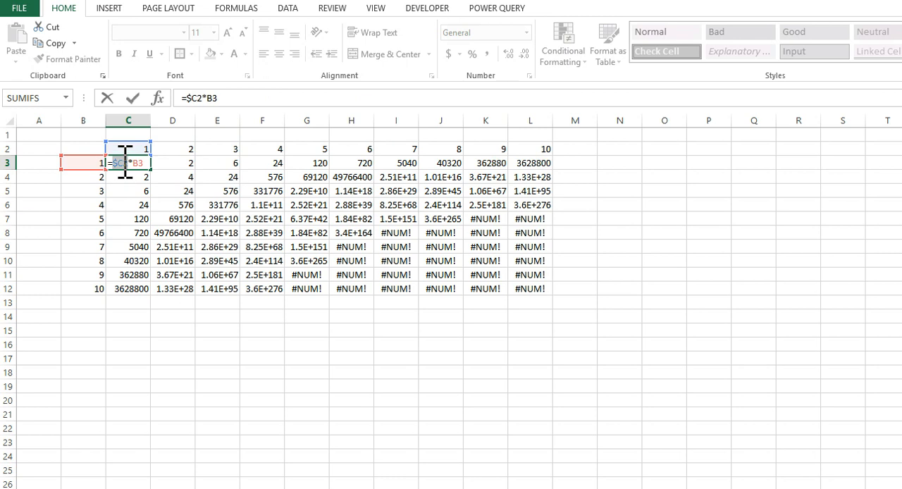
pyautogui.press('F4')
pyautogui.press('F4')
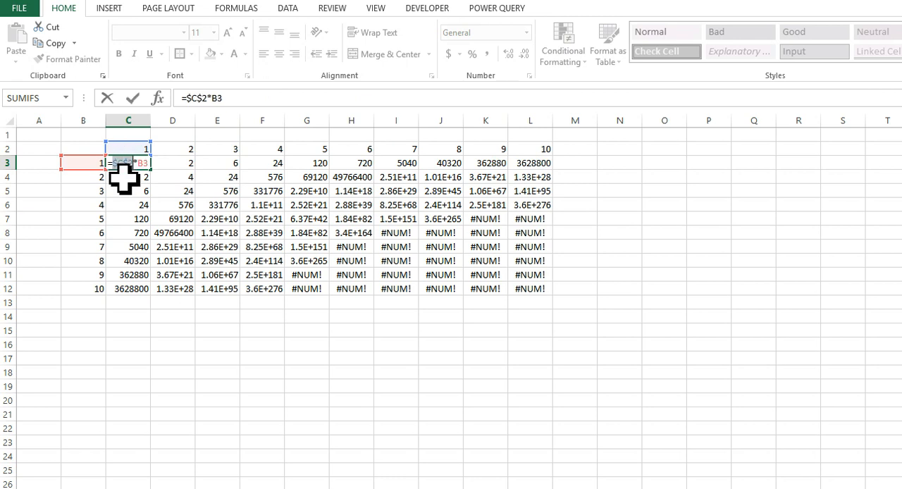
pyautogui.press('F4')
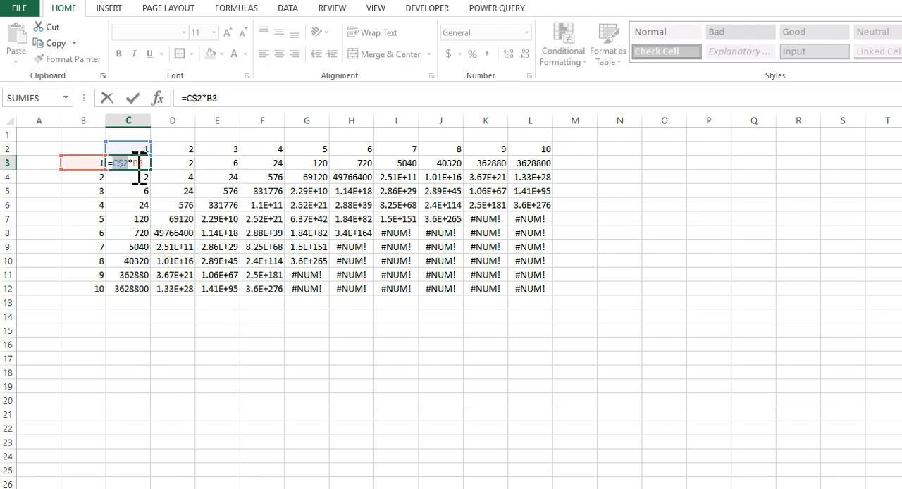
# Lock only the column of the second reference and enter the formula as =C$2*$B3 in C3.
pyautogui.click(140, 164)
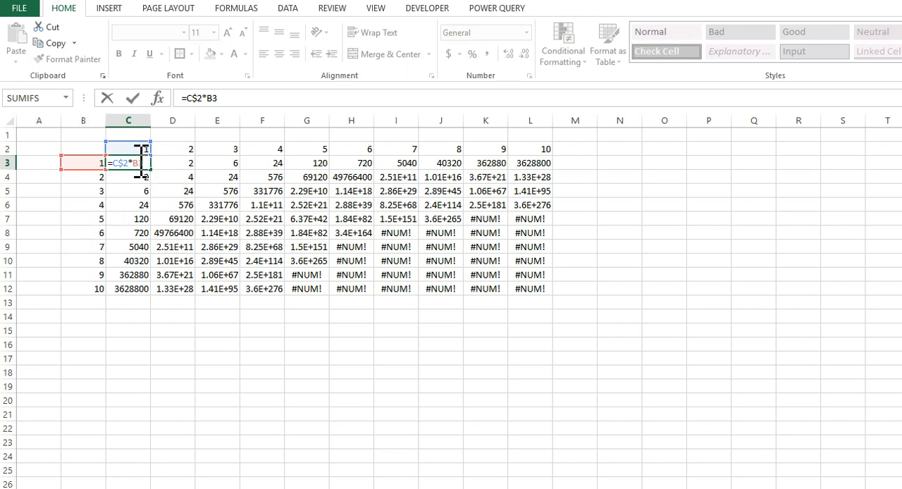
pyautogui.press('F4')
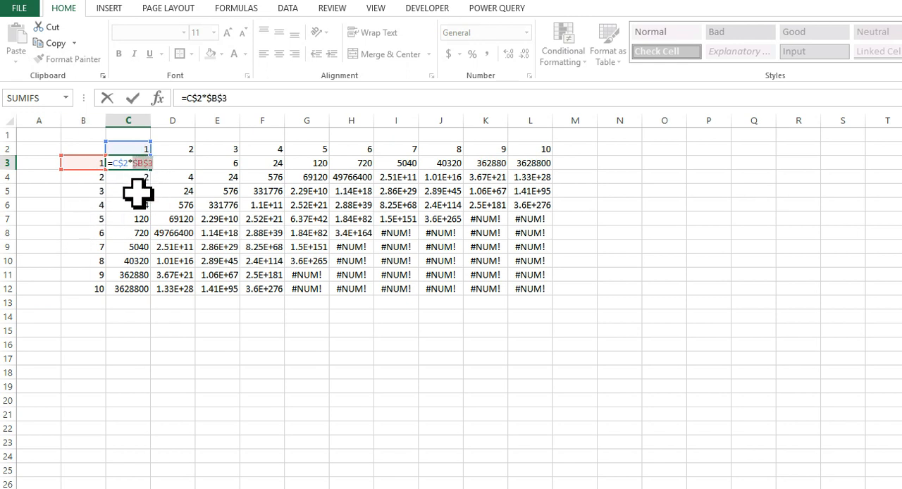
pyautogui.press('F4')
pyautogui.press('F4')
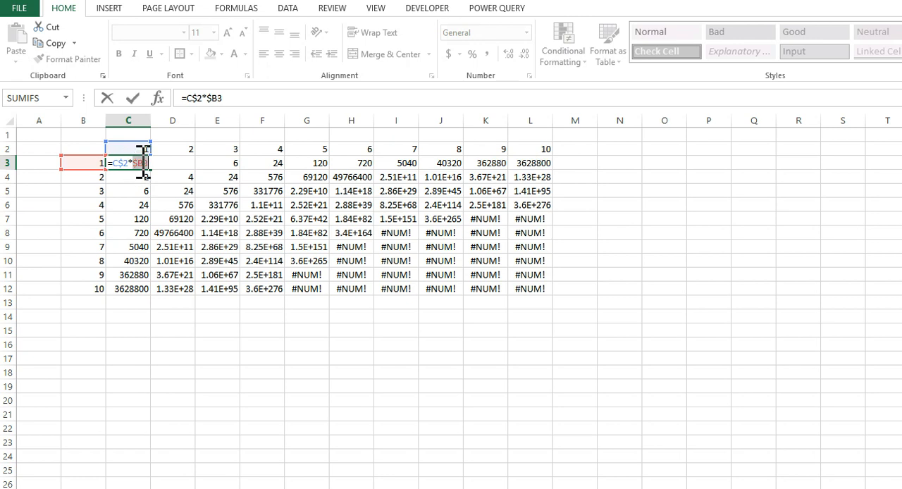
pyautogui.press('Return')
# Fill the revised C3 formula down to C12 and check which cells the formula in C12 references.
pyautogui.click(137, 162)
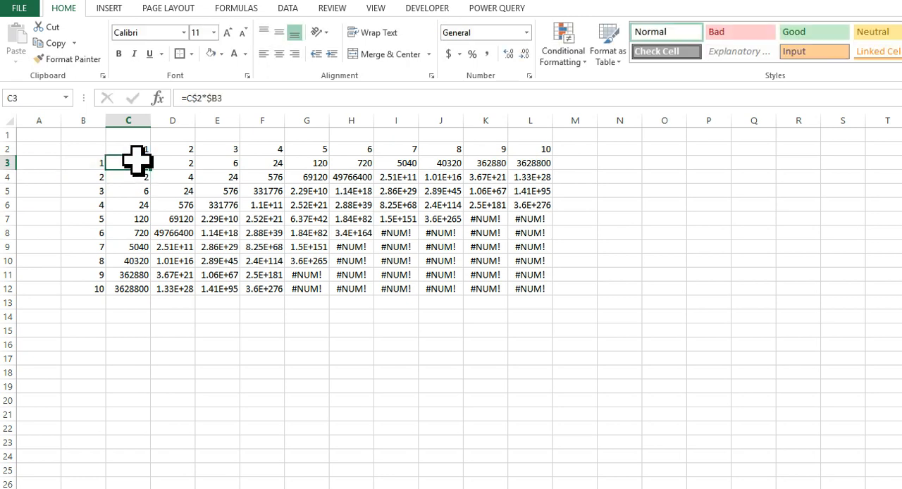
pyautogui.moveTo(149, 169); pyautogui.dragTo(136, 294)
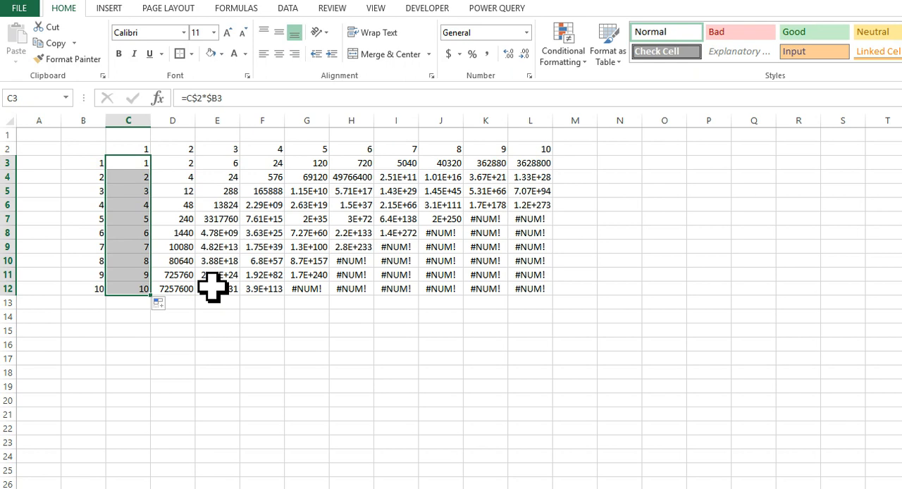
pyautogui.click(133, 289)
pyautogui.doubleClick(134, 289)
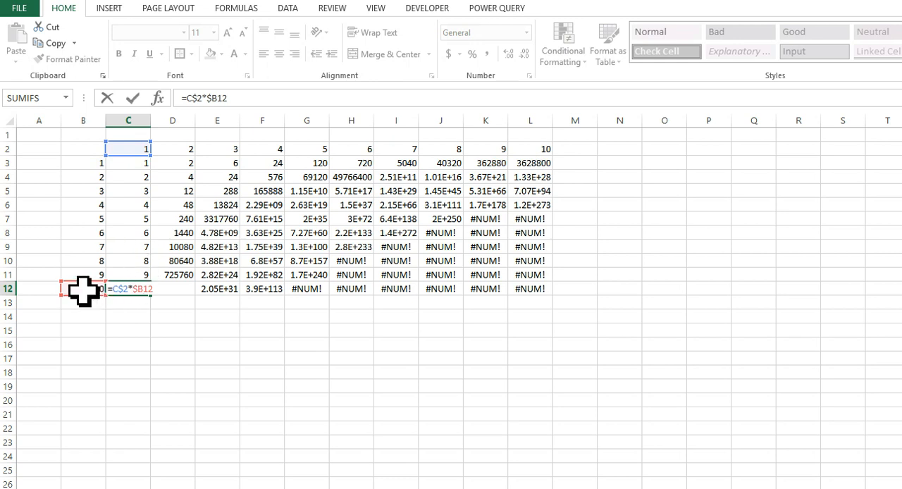
pyautogui.hotkey('ctrl', 'Return')
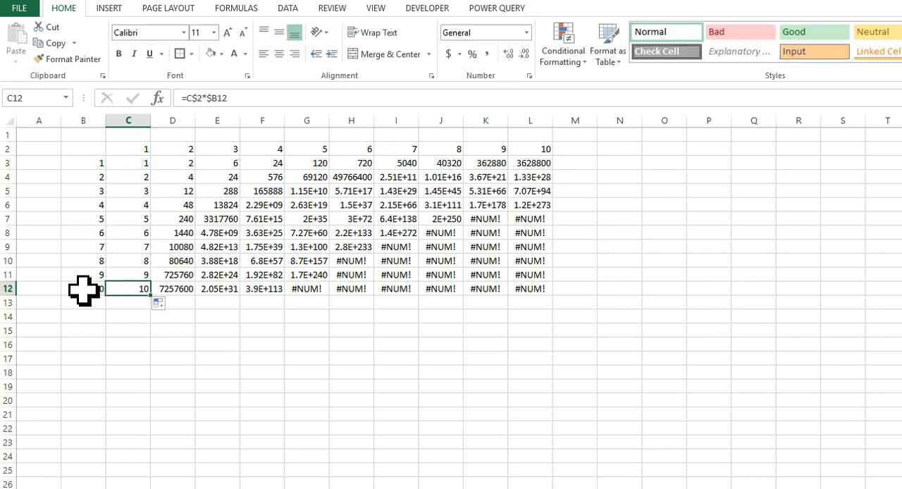
# Fill the formulas in C3:C12 across to column L, covering the grid C3:L12.
pyautogui.moveTo(140, 162); pyautogui.dragTo(134, 290)
pyautogui.doubleClick(151, 295)
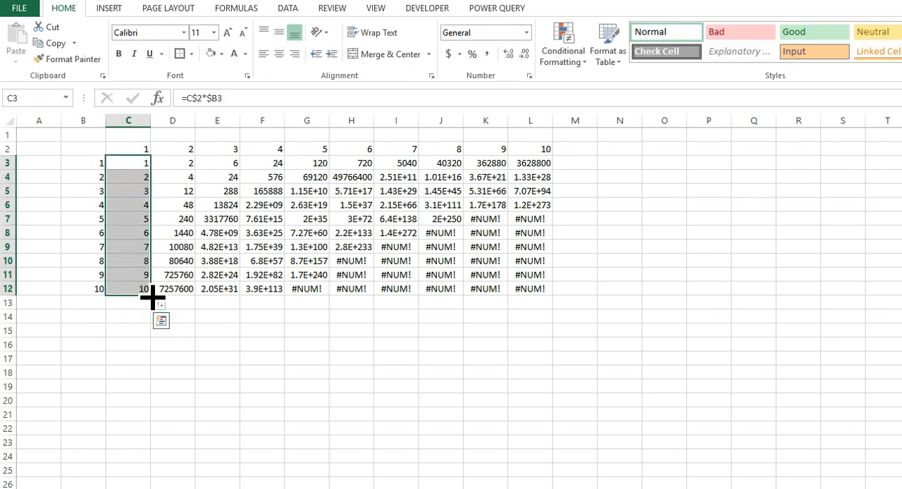
pyautogui.moveTo(151, 299); pyautogui.dragTo(553, 296)
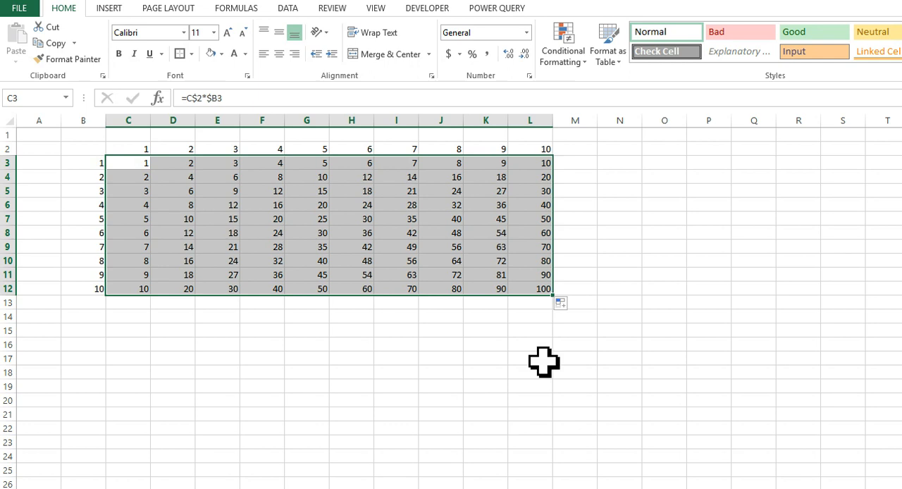
# Inspect the formulas in L12, J7, G8 and D9 to check that each references its row and column headers.
pyautogui.click(541, 287)
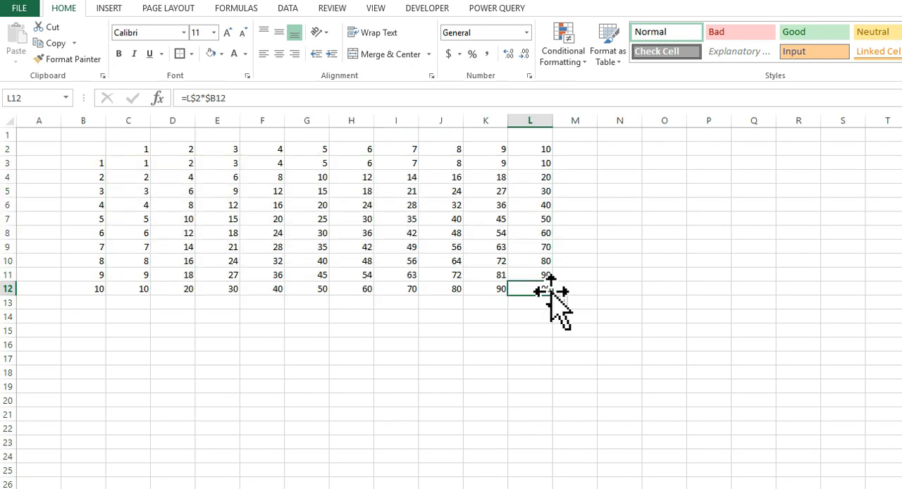
pyautogui.doubleClick(546, 289)
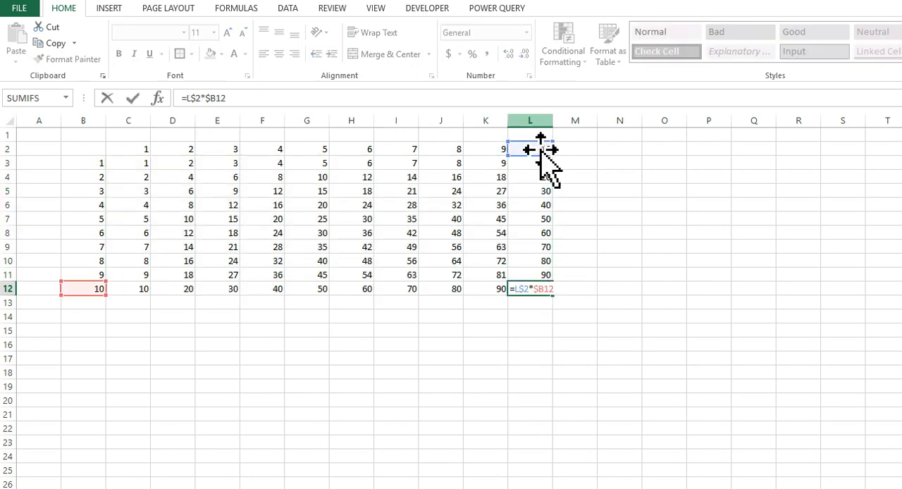
pyautogui.hotkey('ctrl', 'Return')
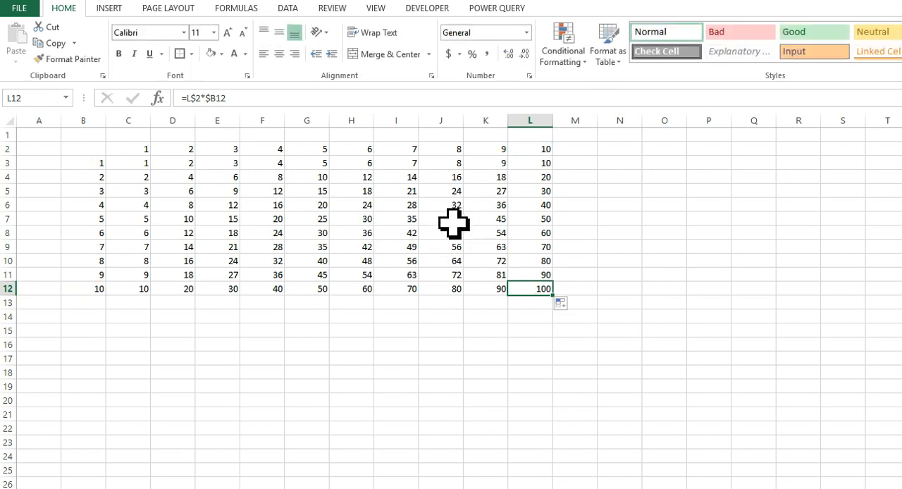
pyautogui.doubleClick(451, 219)
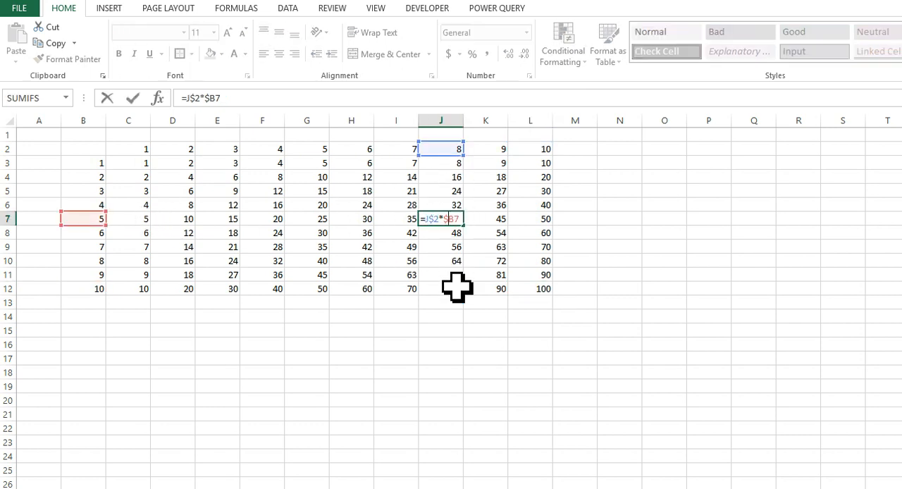
pyautogui.hotkey('ctrl', 'Return')
pyautogui.doubleClick(328, 236)
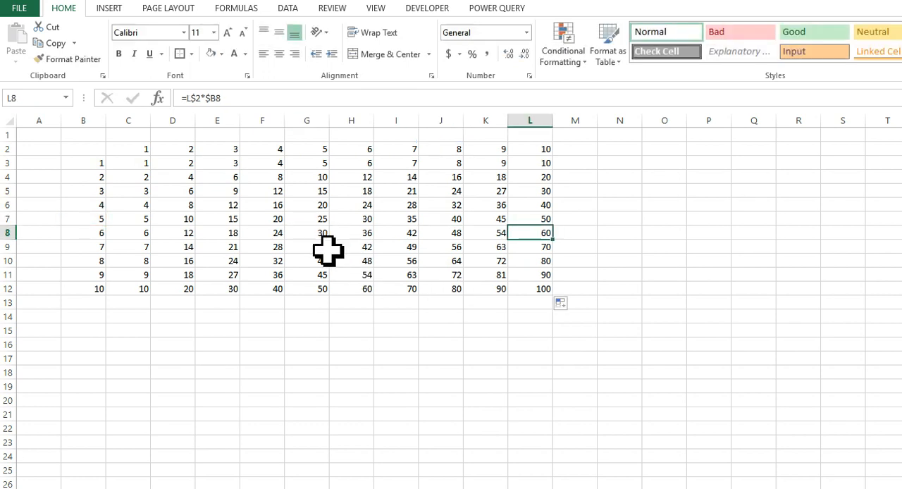
pyautogui.doubleClick(310, 236)
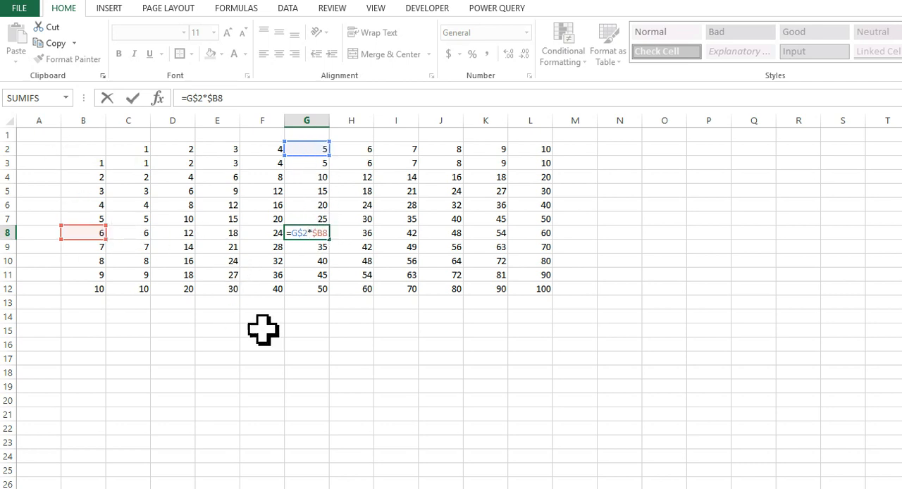
pyautogui.hotkey('ctrl', 'Return')
pyautogui.click(345, 356)
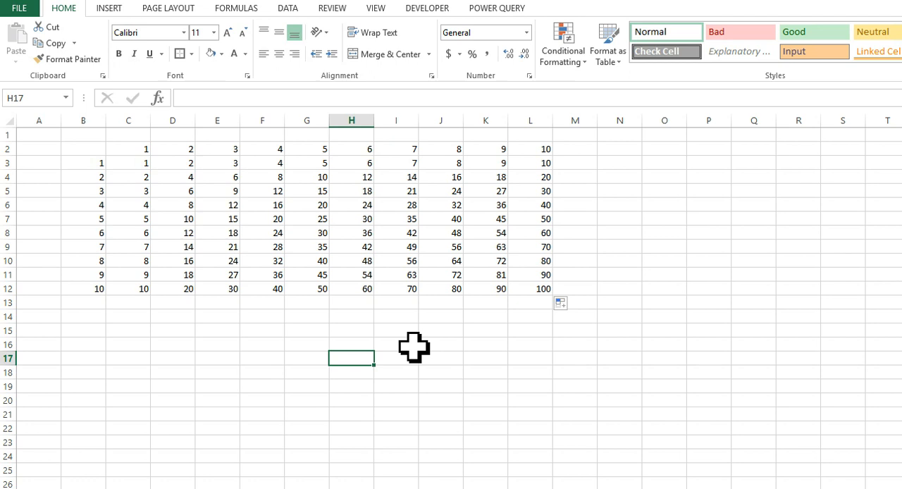
pyautogui.click(182, 248)
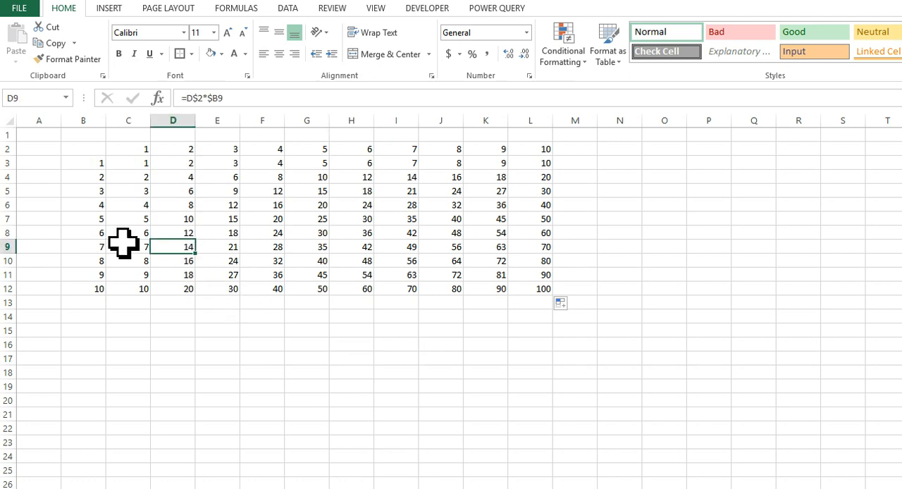
# Enter the title "Times Table" in cell A1.
pyautogui.click(51, 134)
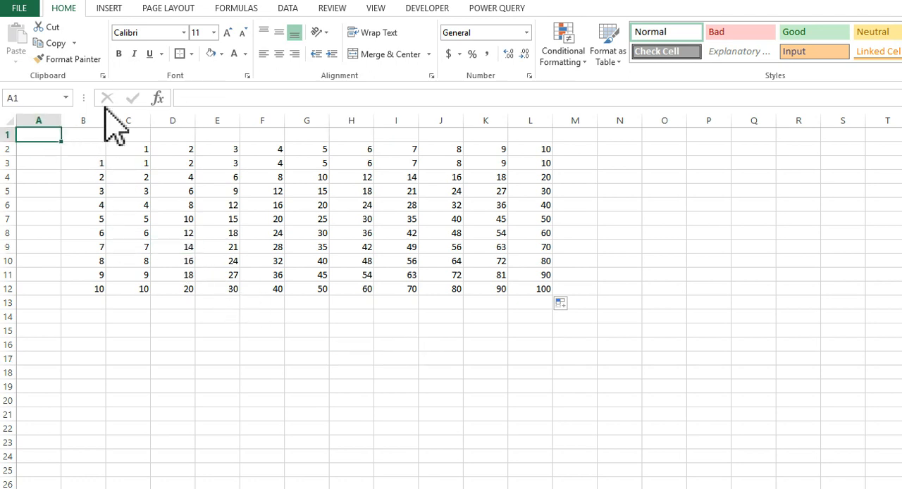
pyautogui.write('Times Table')
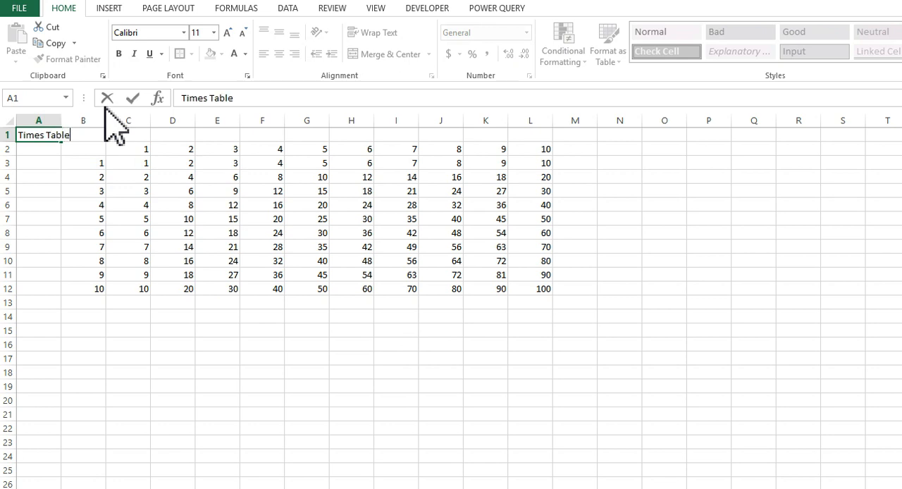
pyautogui.press('Return')
pyautogui.press('Up')
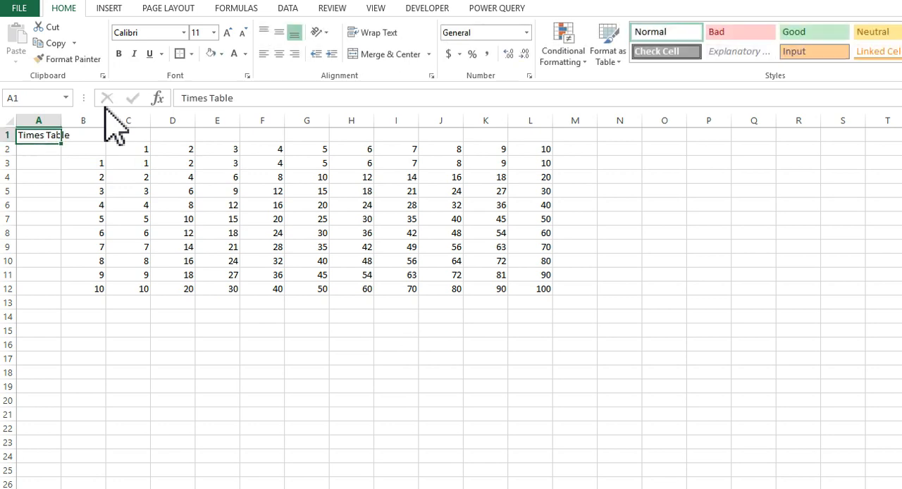
# Merge and center the title across A1:M1.
pyautogui.hotkey('shift', 'Right')
pyautogui.hotkey('shift', 'Right')
pyautogui.hotkey('shift', 'Right')
pyautogui.hotkey('shift', 'Right')
pyautogui.hotkey('shift', 'Right')
pyautogui.hotkey('shift', 'Right')
pyautogui.hotkey('shift', 'Right')
pyautogui.hotkey('shift', 'Right')
pyautogui.hotkey('shift', 'Right')
pyautogui.hotkey('shift', 'Right')
pyautogui.hotkey('shift', 'Right')
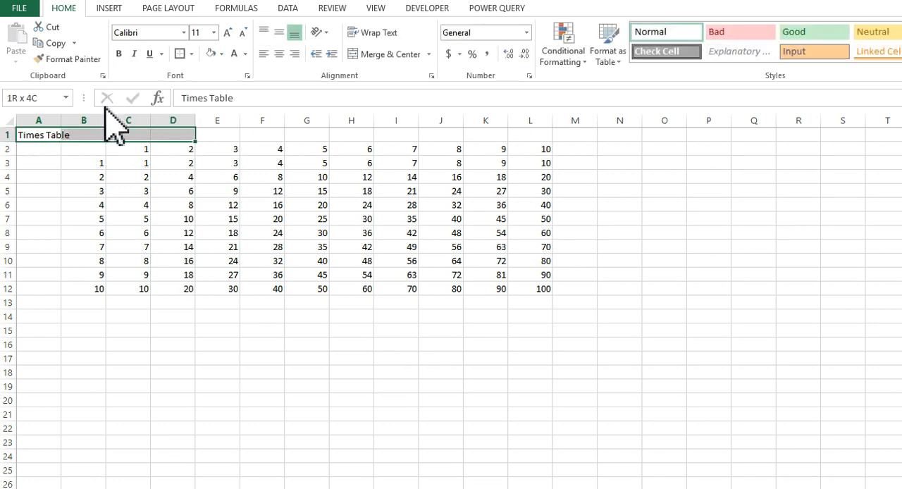
pyautogui.hotkey('shift', 'Right')
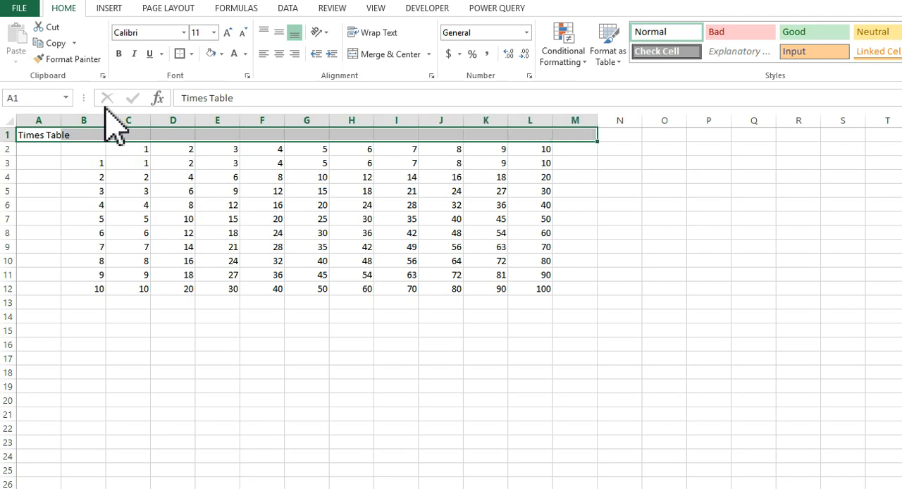
pyautogui.click(393, 60)
# Increase the font size of the merged title to 26.
pyautogui.click(230, 34)
pyautogui.click(230, 34)
pyautogui.click(230, 34)
pyautogui.click(229, 34)
pyautogui.click(230, 34)
pyautogui.click(229, 34)
pyautogui.click(229, 34)
pyautogui.click(230, 34)
# Center the table cells B2:L12 vertically and horizontally and increase their font size to 16.
pyautogui.moveTo(101, 167); pyautogui.dragTo(547, 302)
pyautogui.click(279, 32)
pyautogui.click(278, 54)
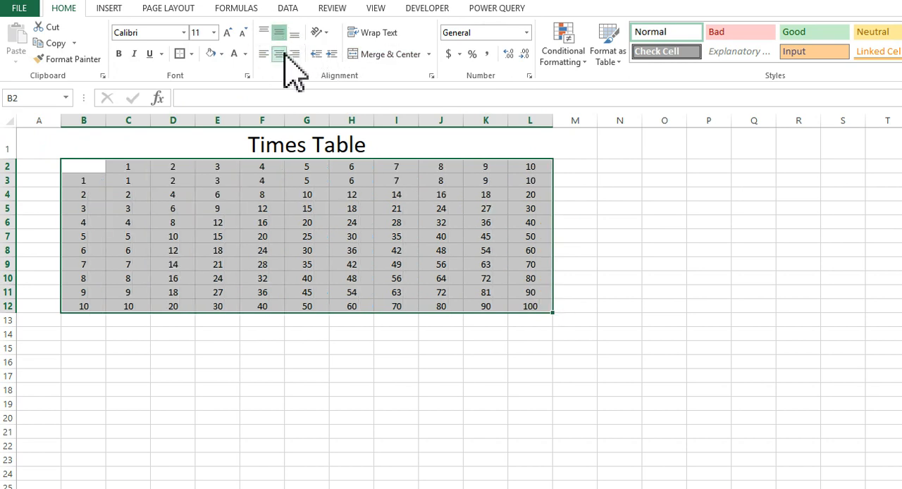
pyautogui.click(227, 33)
pyautogui.click(226, 32)
pyautogui.click(227, 33)
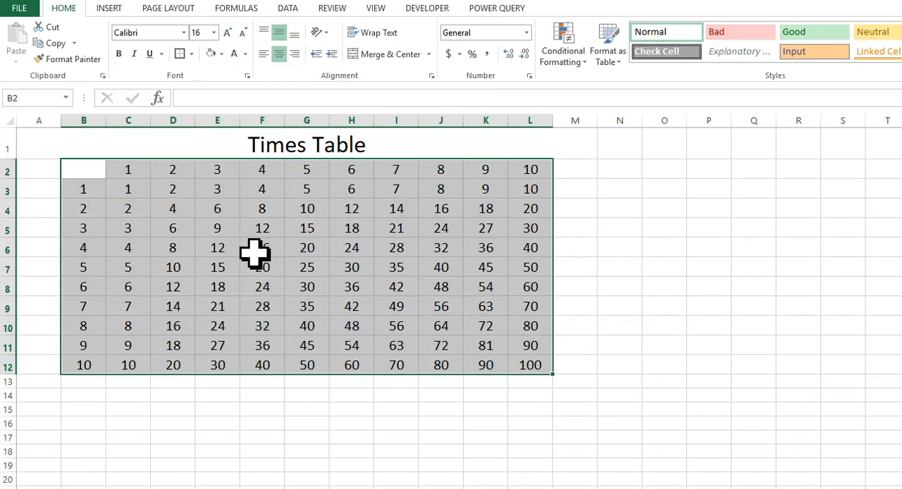
pyautogui.click(260, 285)
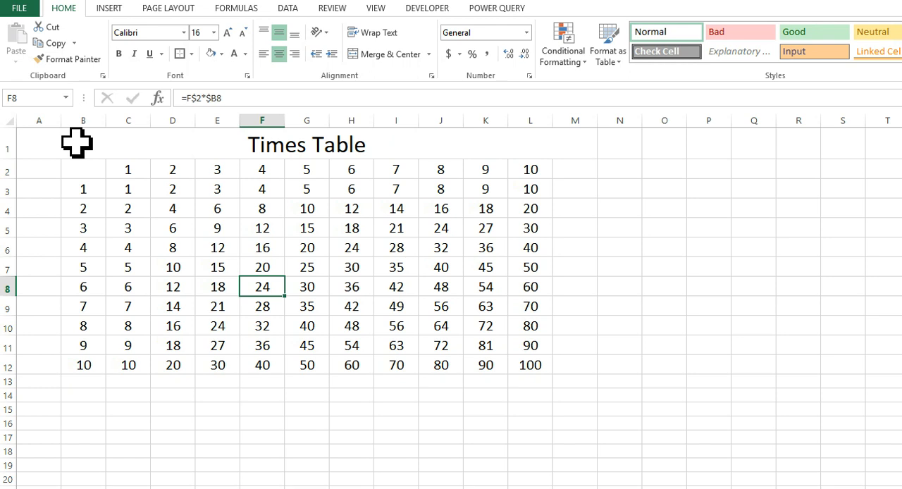
pyautogui.moveTo(67, 142); pyautogui.dragTo(68, 376)
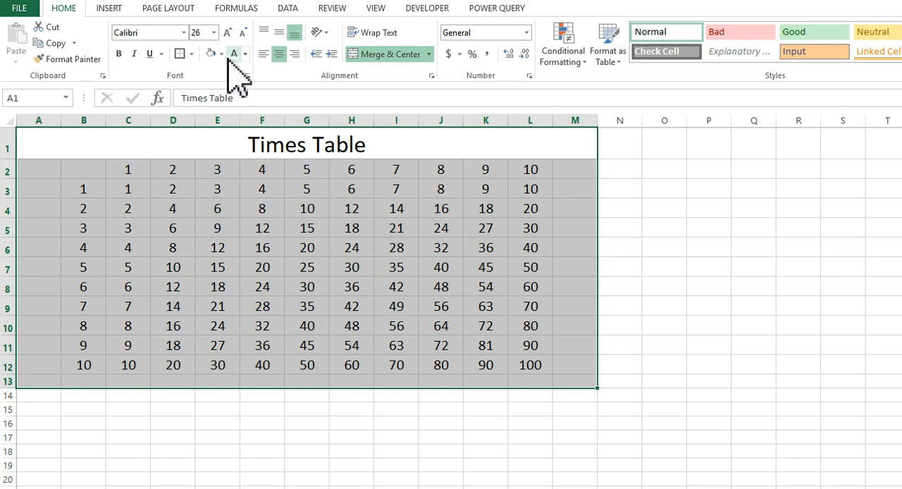
pyautogui.click(291, 242)
# Fill the merged title cell A1 with a dark blue theme color.
pyautogui.click(177, 145)
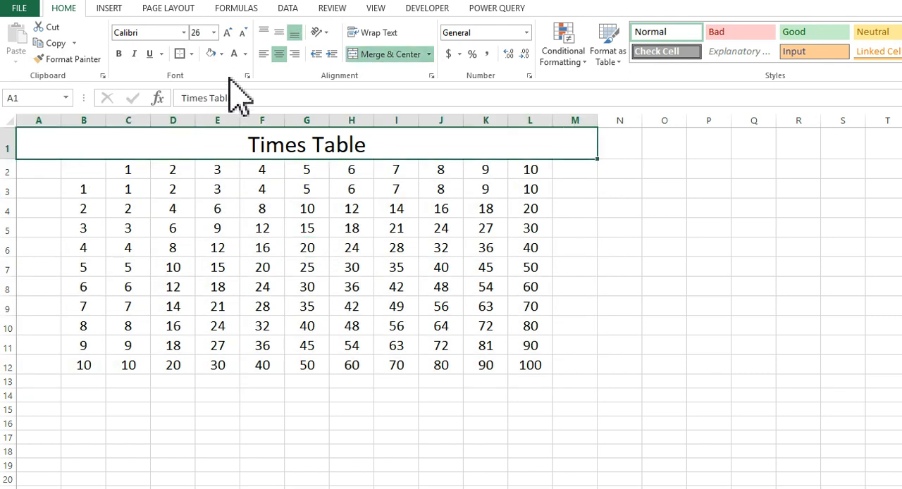
pyautogui.click(222, 56)
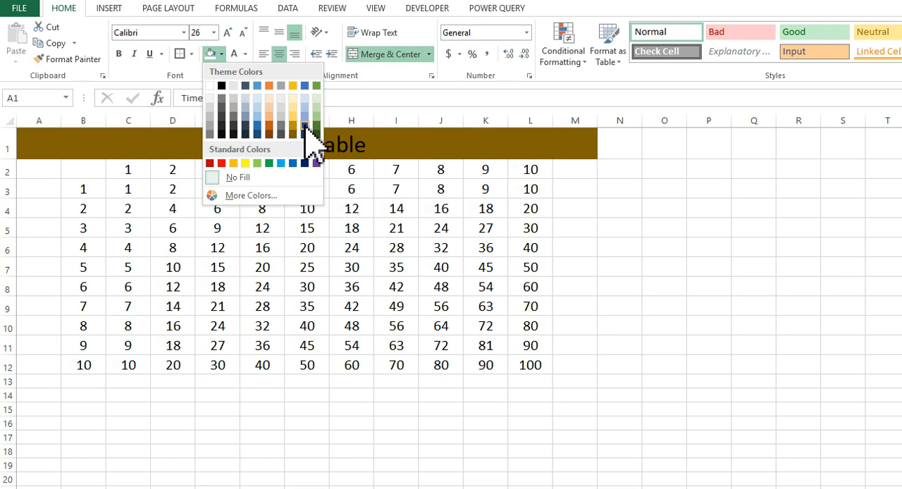
pyautogui.click(308, 141)
# Apply the same dark blue fill to the whole block A1:M13 so it frames the table.
pyautogui.moveTo(44, 179); pyautogui.dragTo(50, 370)
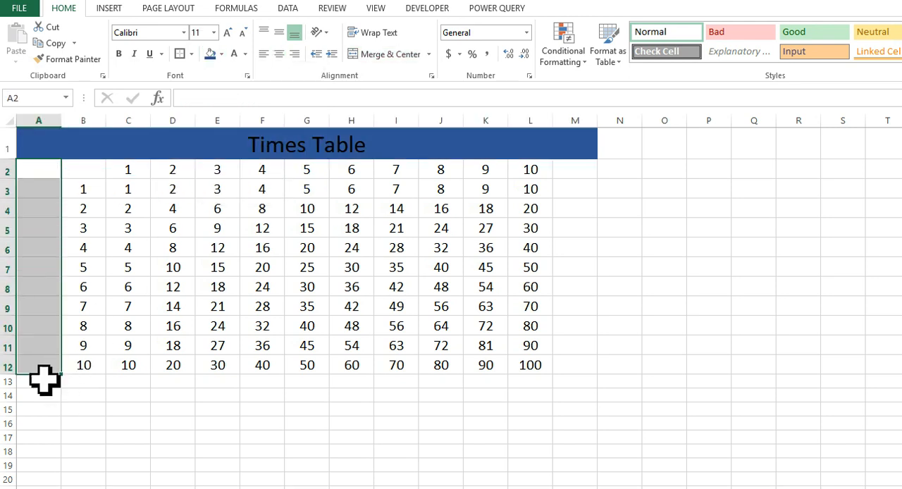
pyautogui.moveTo(36, 382); pyautogui.dragTo(561, 159)
pyautogui.moveTo(75, 143); pyautogui.dragTo(112, 375)
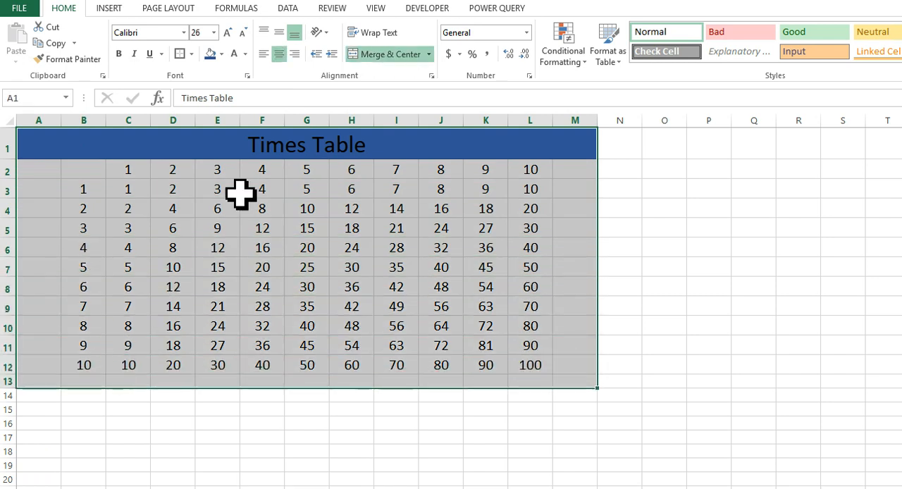
pyautogui.click(209, 54)
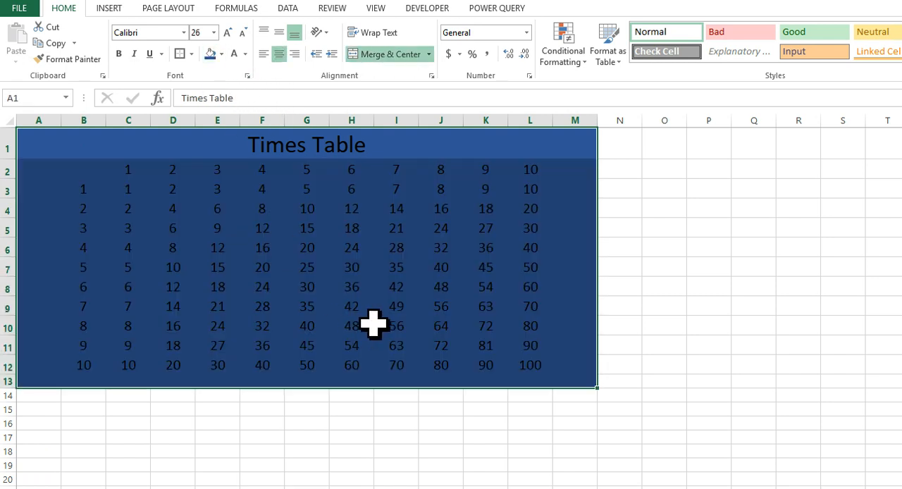
pyautogui.click(356, 399)
# Fill the table range B2:L12 with a lighter shade of the blue theme color.
pyautogui.moveTo(85, 173); pyautogui.dragTo(524, 363)
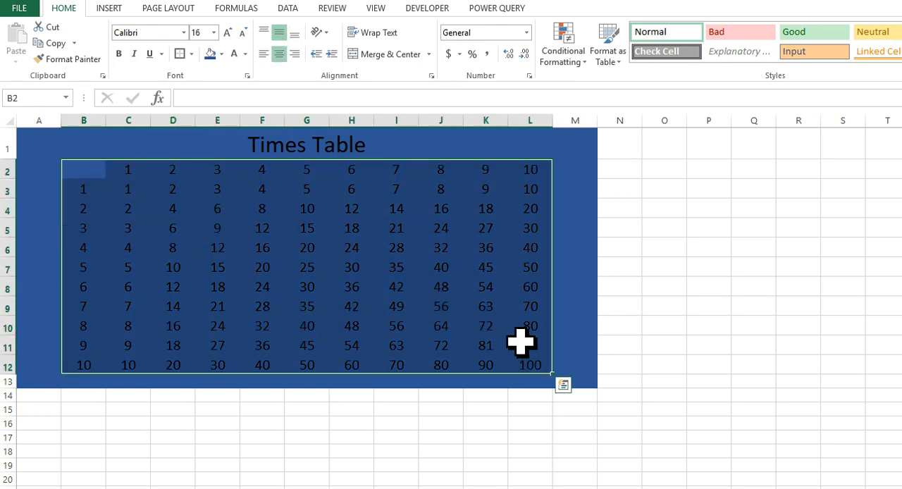
pyautogui.click(222, 54)
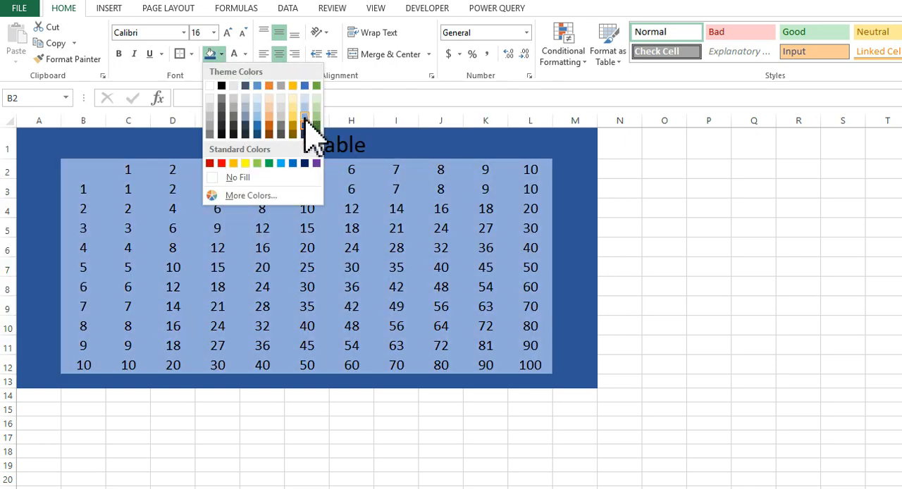
pyautogui.click(305, 119)
# Fill the product cells C3:L12 with white, leaving the header row and column light blue.
pyautogui.moveTo(135, 191); pyautogui.dragTo(527, 364)
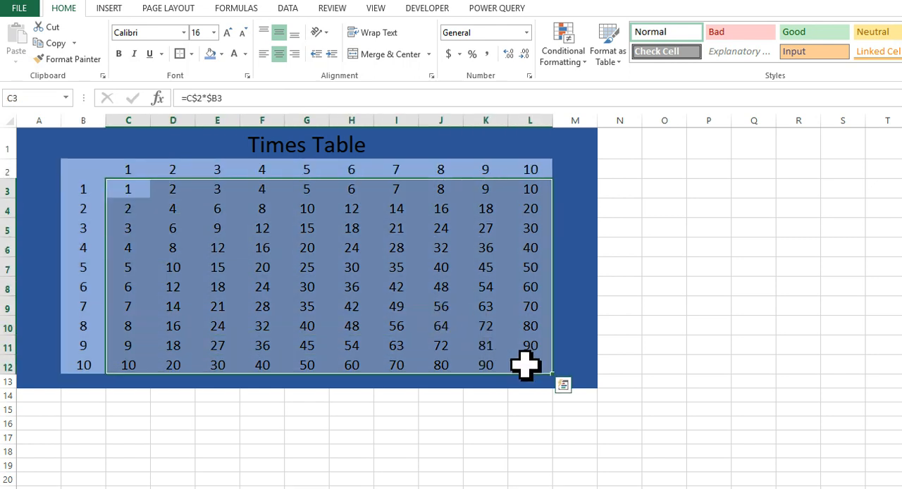
pyautogui.click(221, 55)
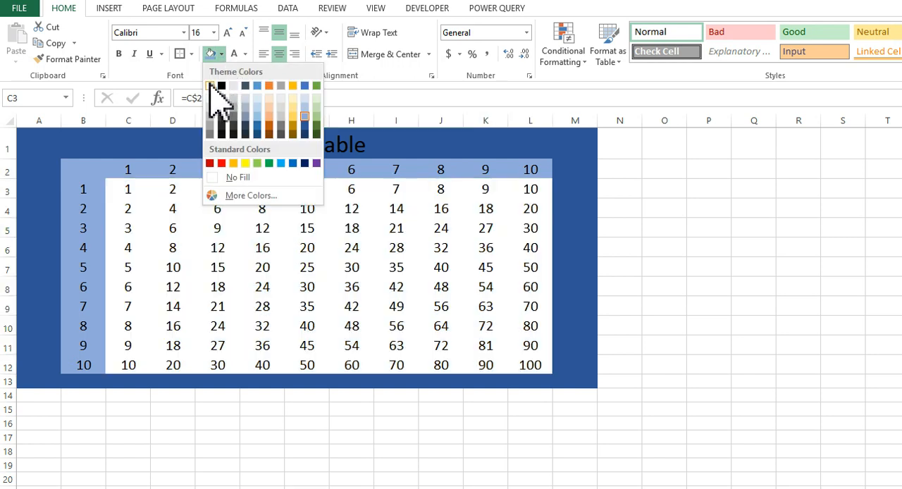
pyautogui.click(209, 85)
pyautogui.click(217, 395)
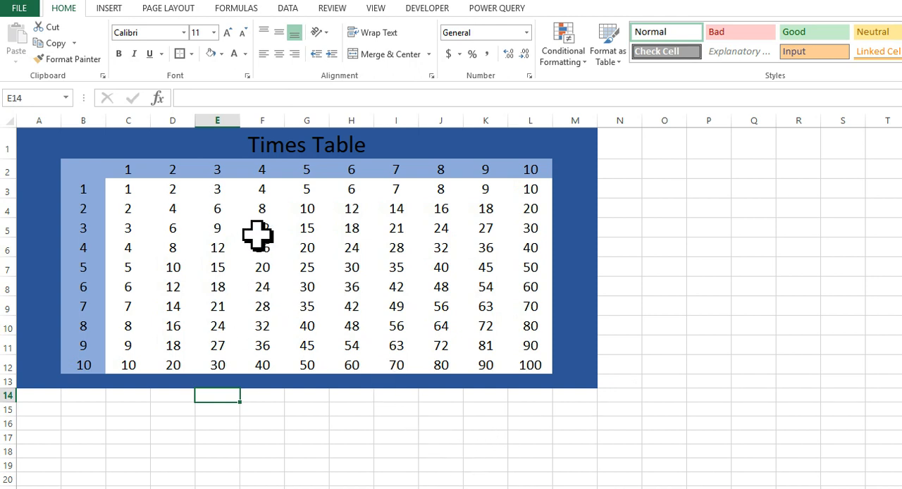
# Make the "Times Table" title text white and bold.
pyautogui.click(212, 145)
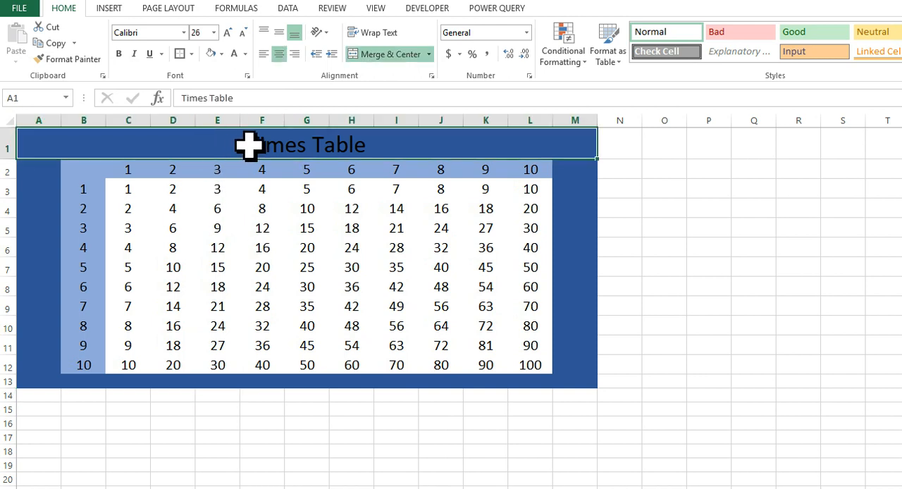
pyautogui.click(234, 55)
pyautogui.click(121, 57)
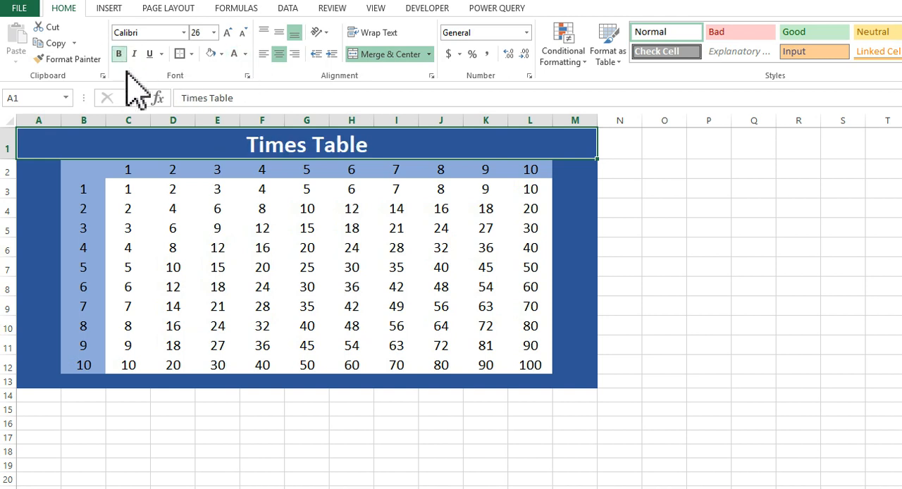
pyautogui.click(816, 327)
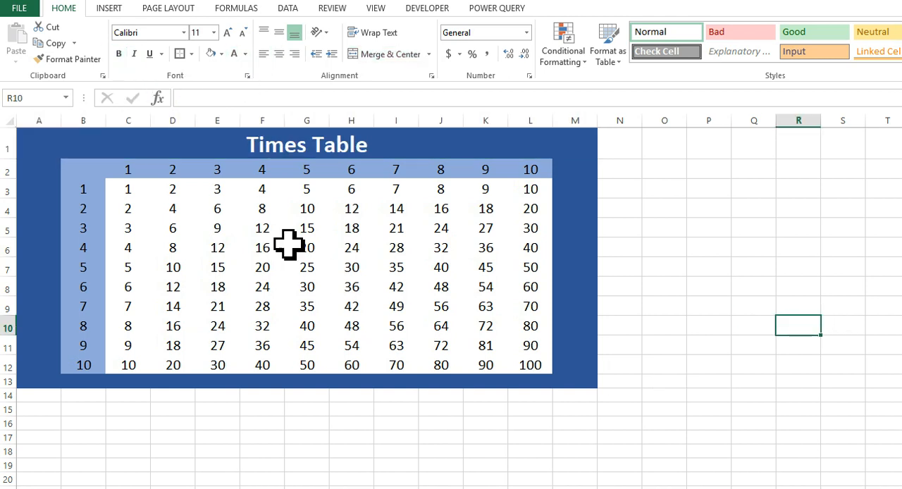
# Apply All Borders and a Thick Box Border to the product cells C3:L12.
pyautogui.moveTo(133, 191); pyautogui.dragTo(539, 325)
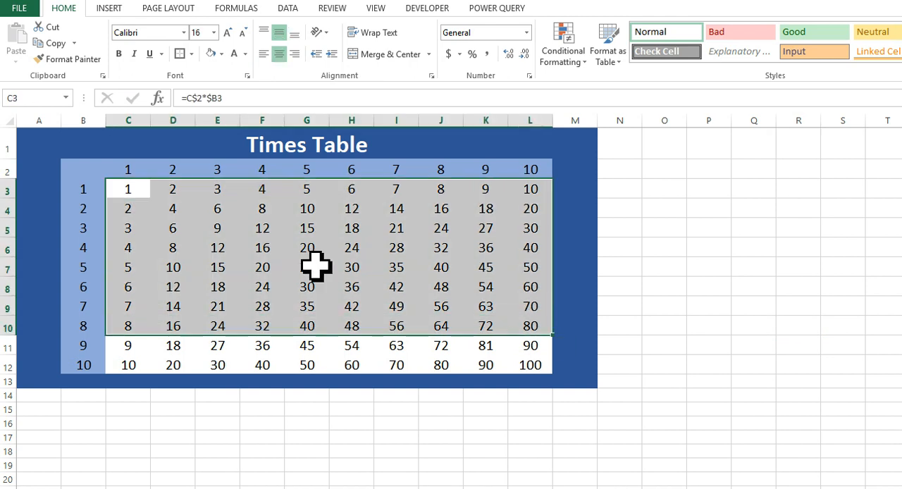
pyautogui.moveTo(423, 314); pyautogui.dragTo(423, 365)
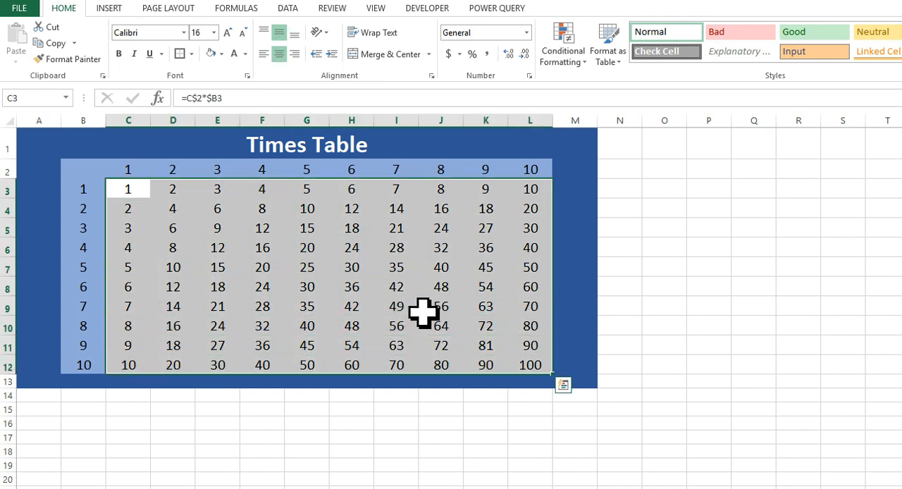
pyautogui.click(190, 54)
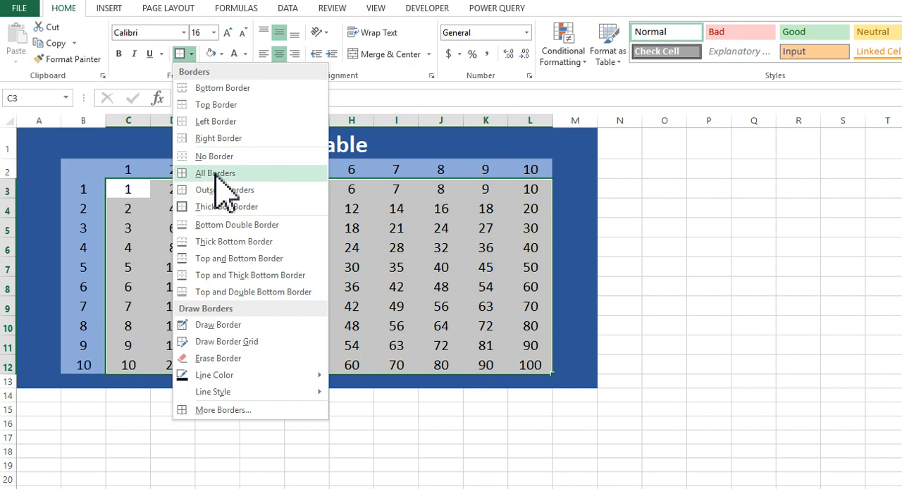
pyautogui.click(217, 174)
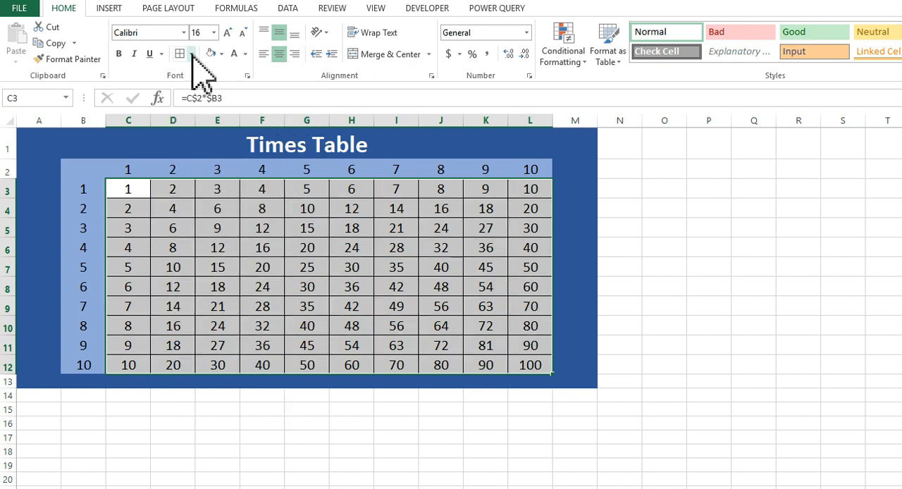
pyautogui.click(192, 54)
pyautogui.click(201, 207)
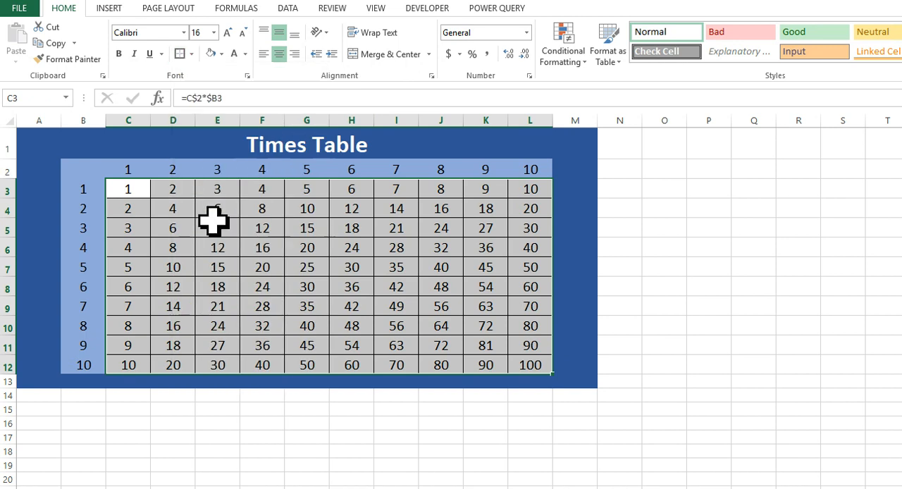
pyautogui.click(727, 293)
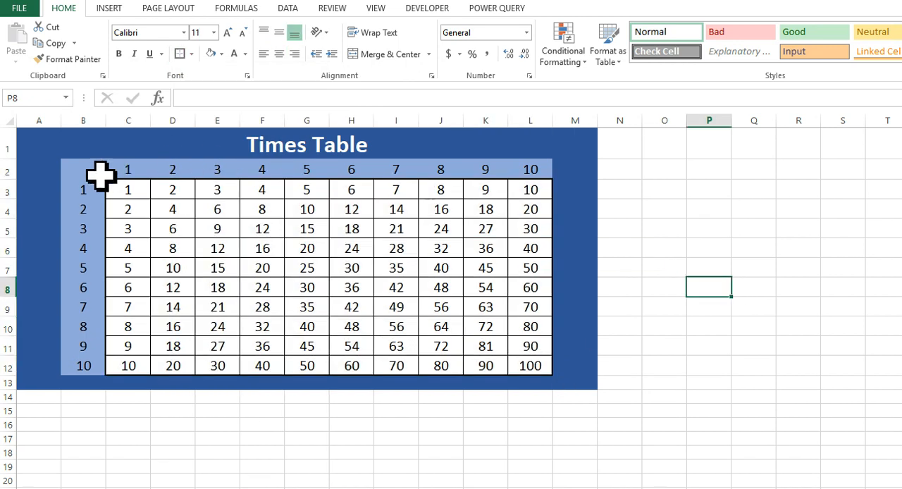
# Add a Thick Box Border around the table B2:L12 and another around the whole block A1:M13.
pyautogui.moveTo(76, 177); pyautogui.dragTo(519, 364)
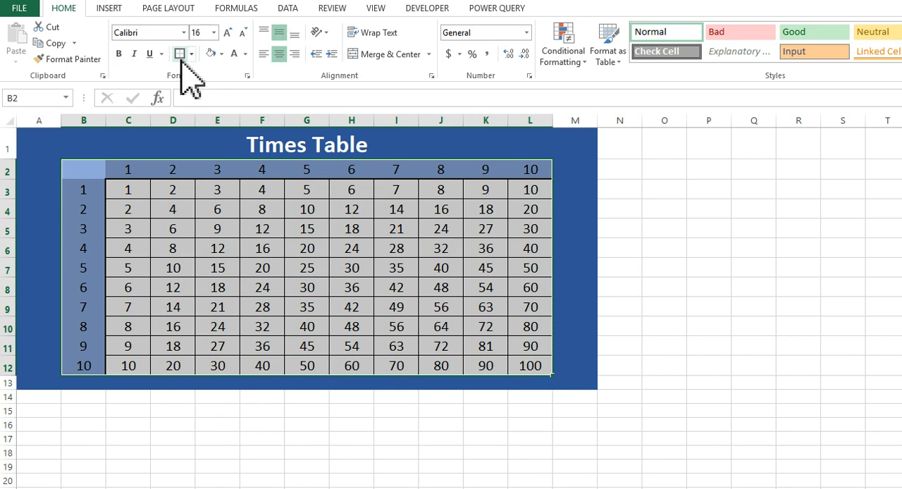
pyautogui.click(181, 54)
pyautogui.moveTo(35, 136); pyautogui.dragTo(577, 380)
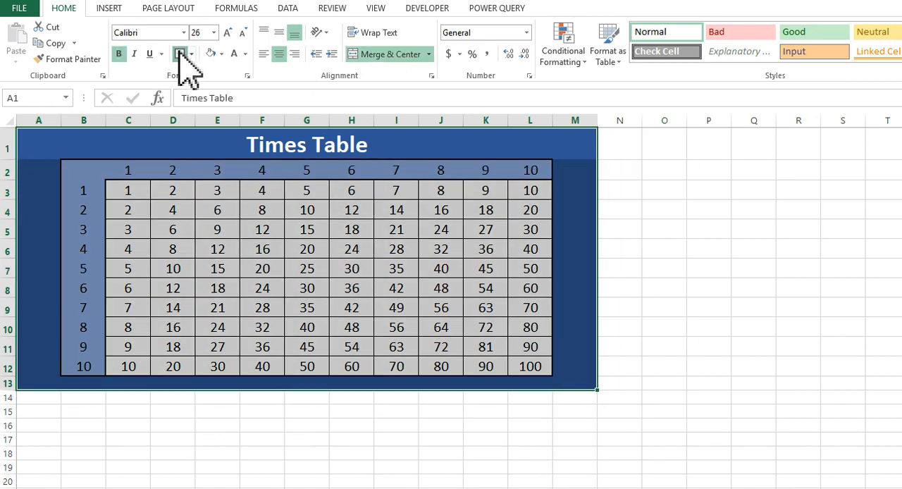
pyautogui.click(709, 272)
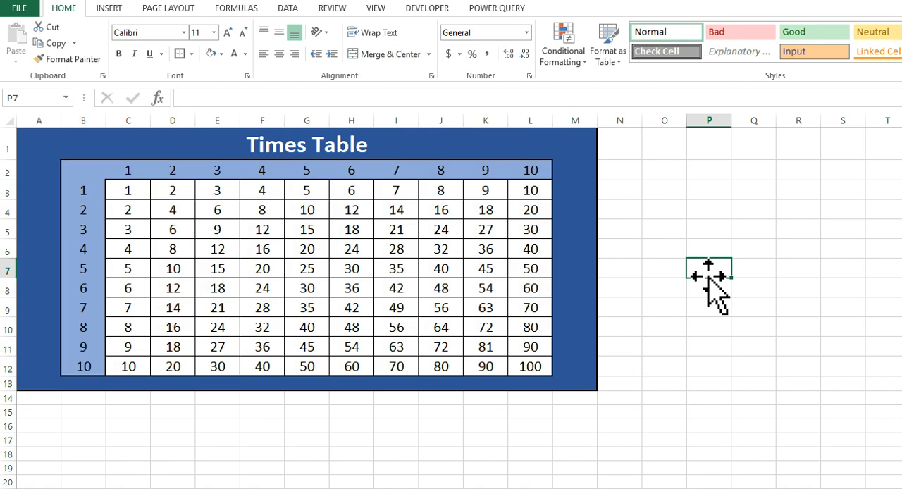
# Hide the worksheet gridlines.
pyautogui.click(376, 8)
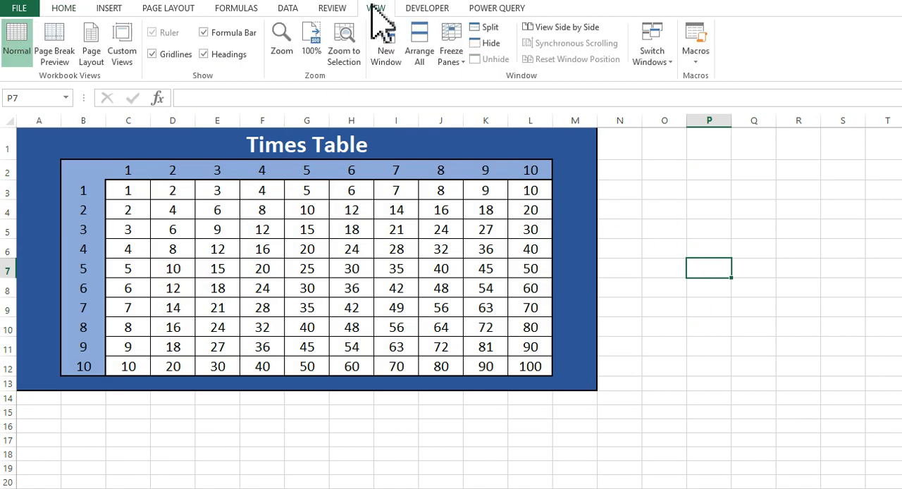
pyautogui.click(183, 55)
pyautogui.click(664, 412)
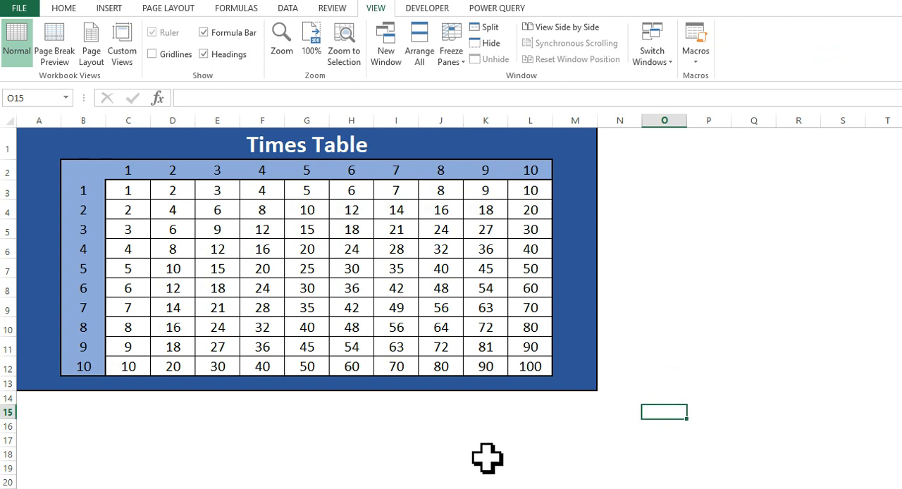